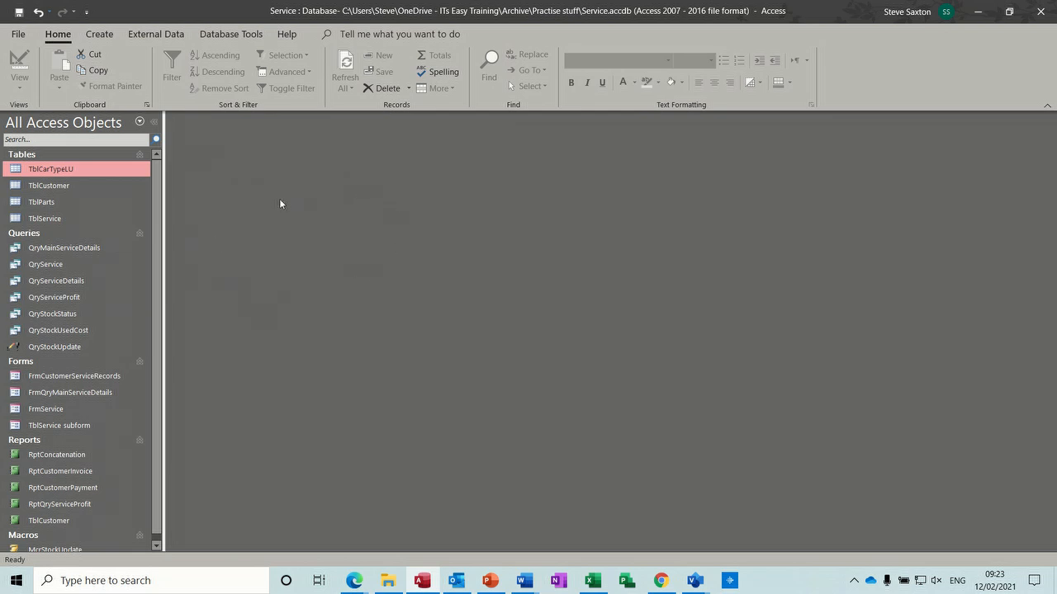
# View the records in the TblParts table and close it
pyautogui.doubleClick(70, 208)
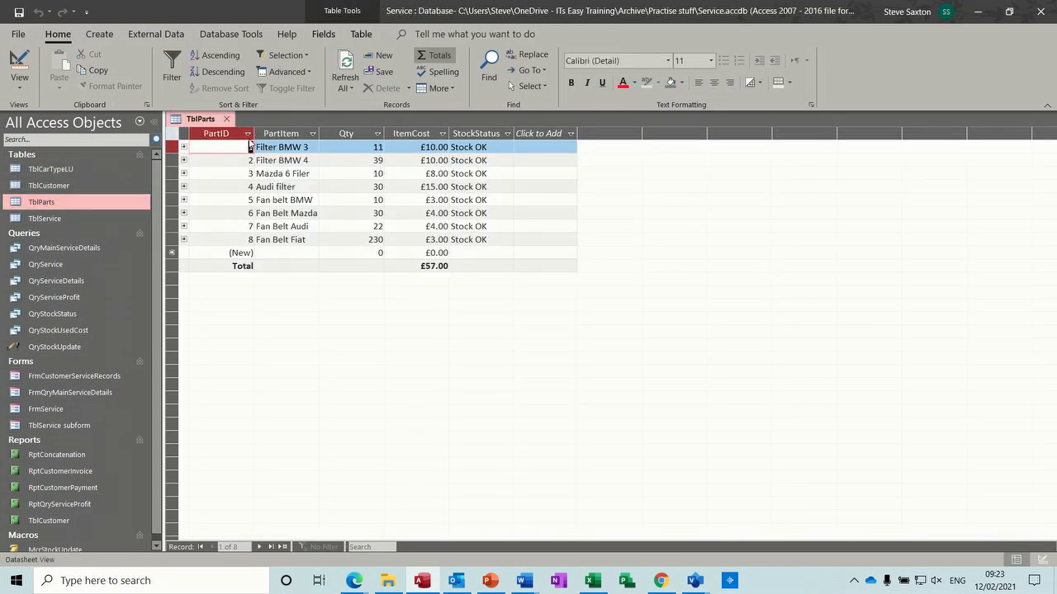
pyautogui.click(226, 119)
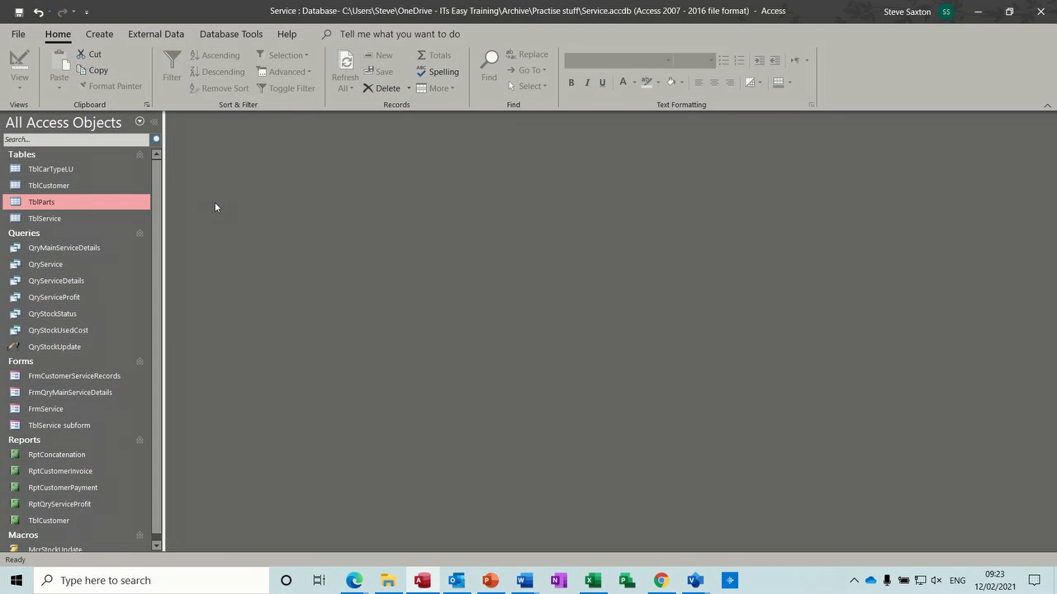
# Switch to Excel, look over the stock workbook, close it and minimize Excel
pyautogui.click(591, 582)
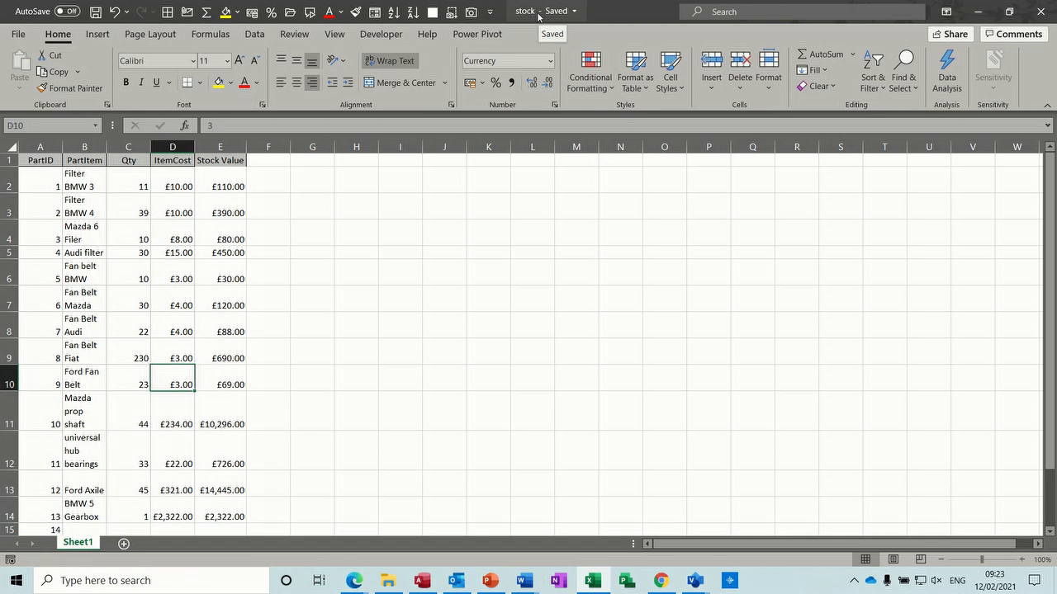
pyautogui.hotkey('ctrl', 'w')
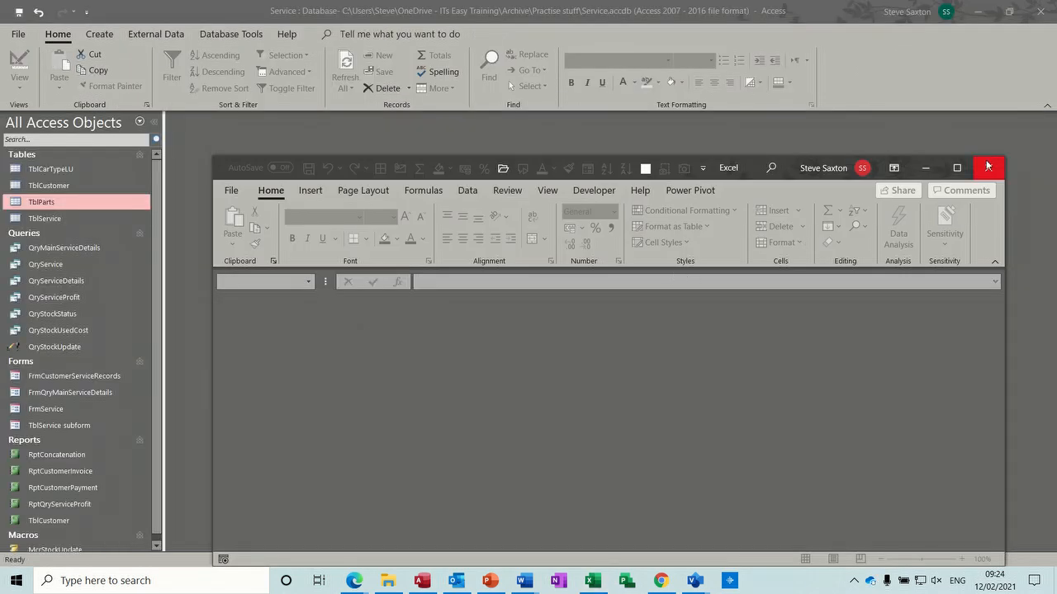
pyautogui.click(925, 168)
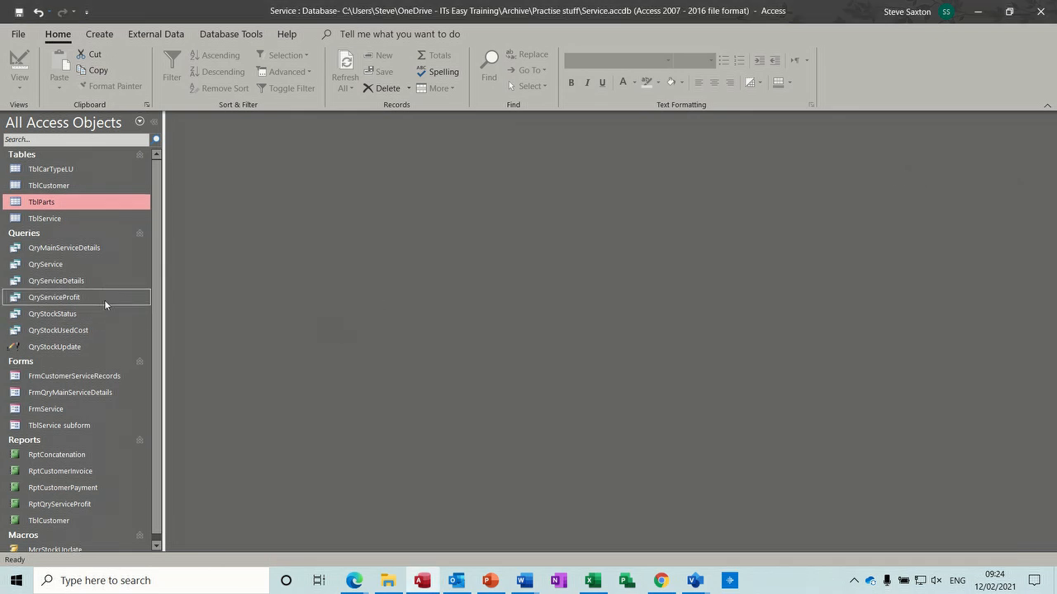
# Start getting external data from an Excel file and choose the stock workbook in Documents as the source
pyautogui.click(174, 38)
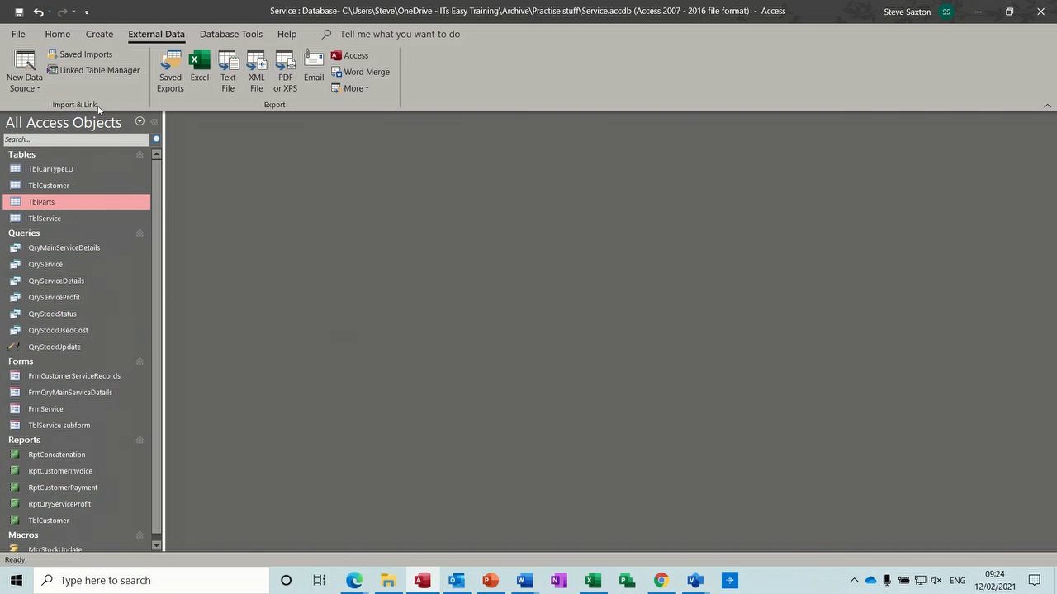
pyautogui.click(38, 89)
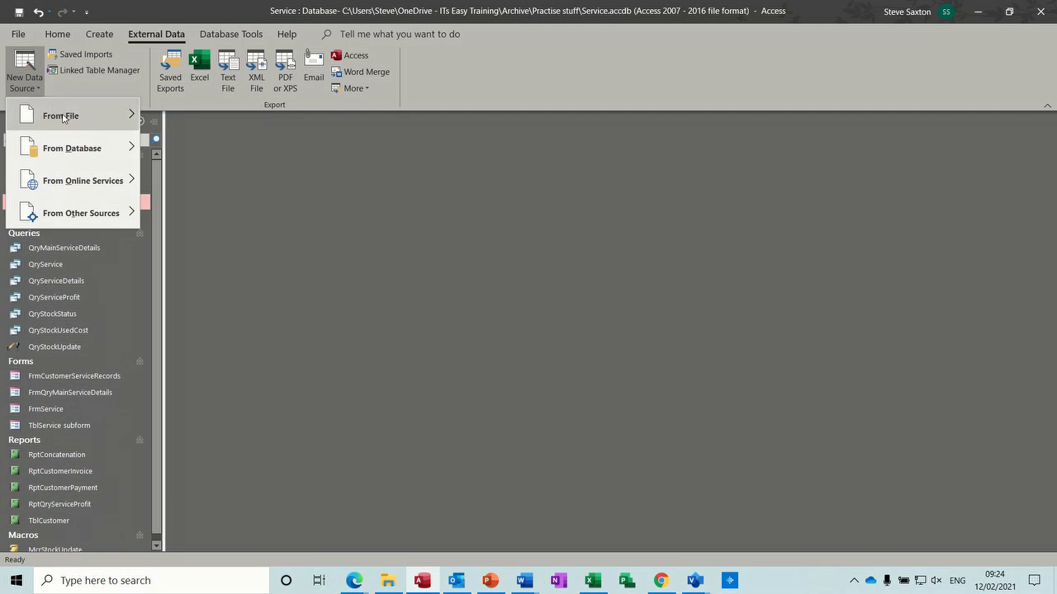
pyautogui.moveTo(63, 118)
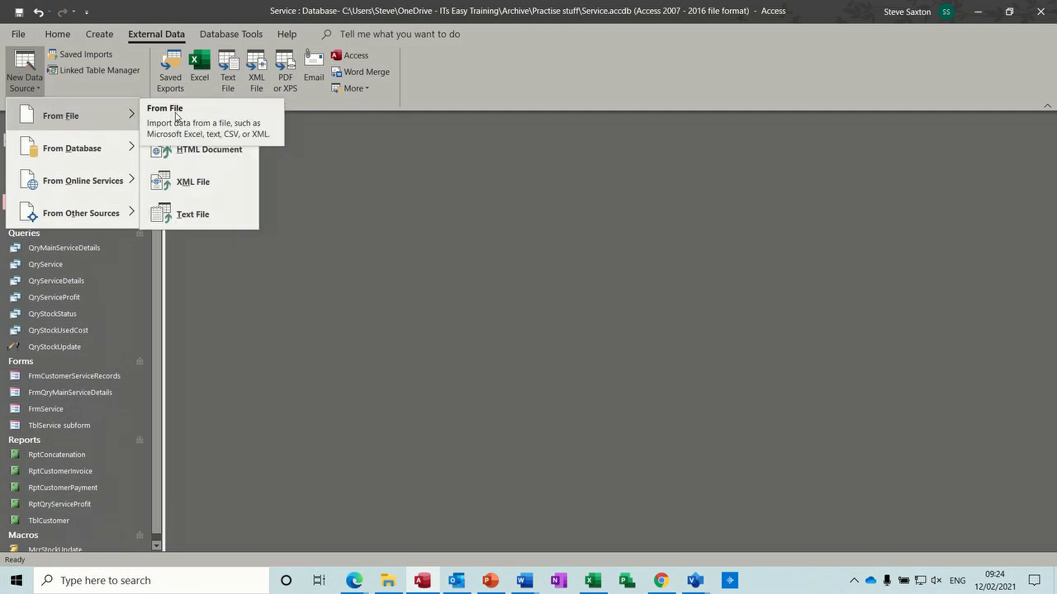
pyautogui.click(175, 113)
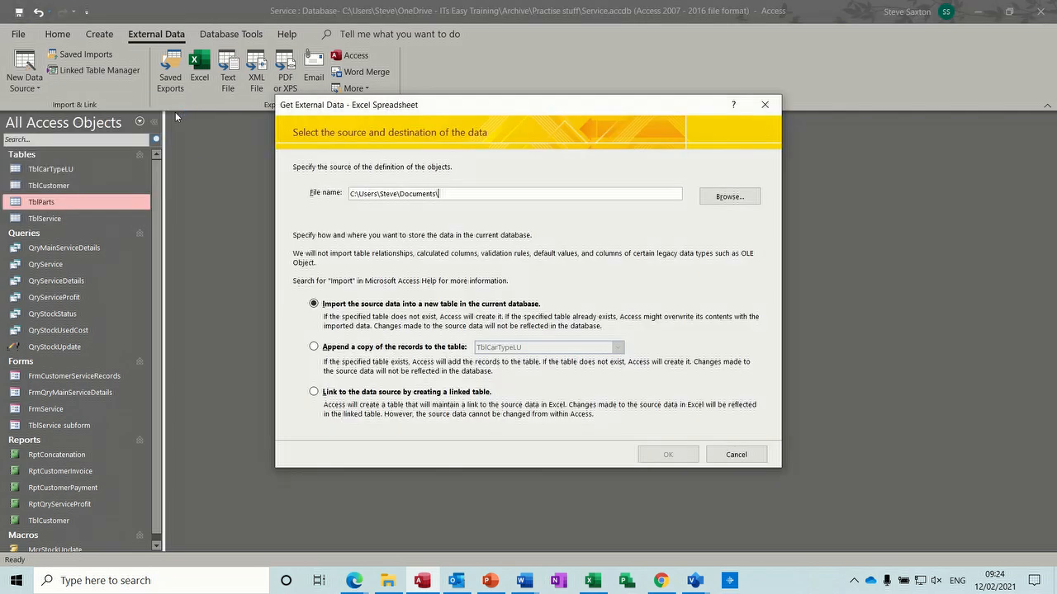
pyautogui.click(722, 198)
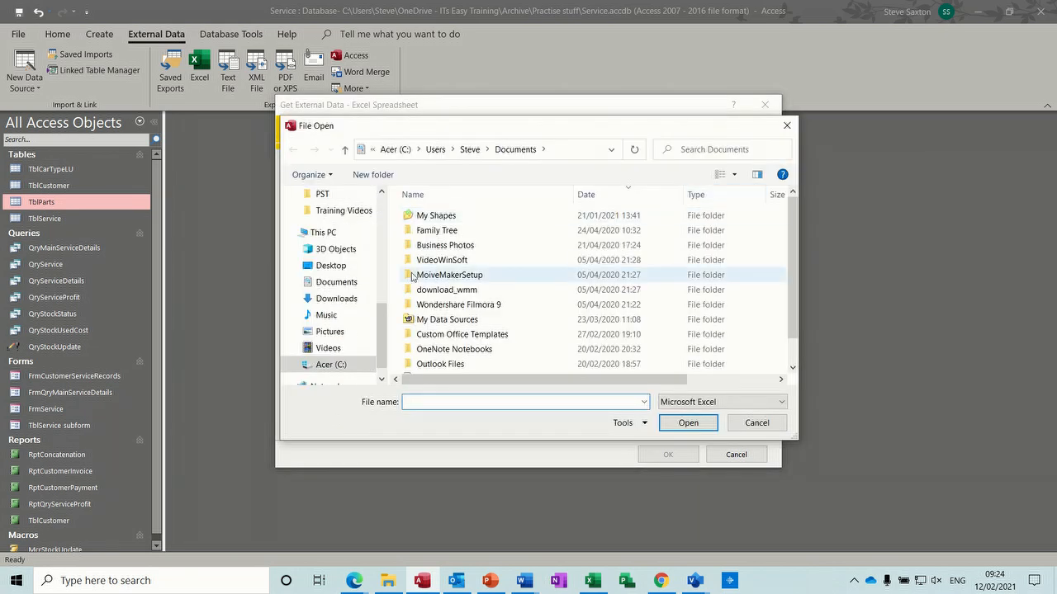
pyautogui.click(346, 287)
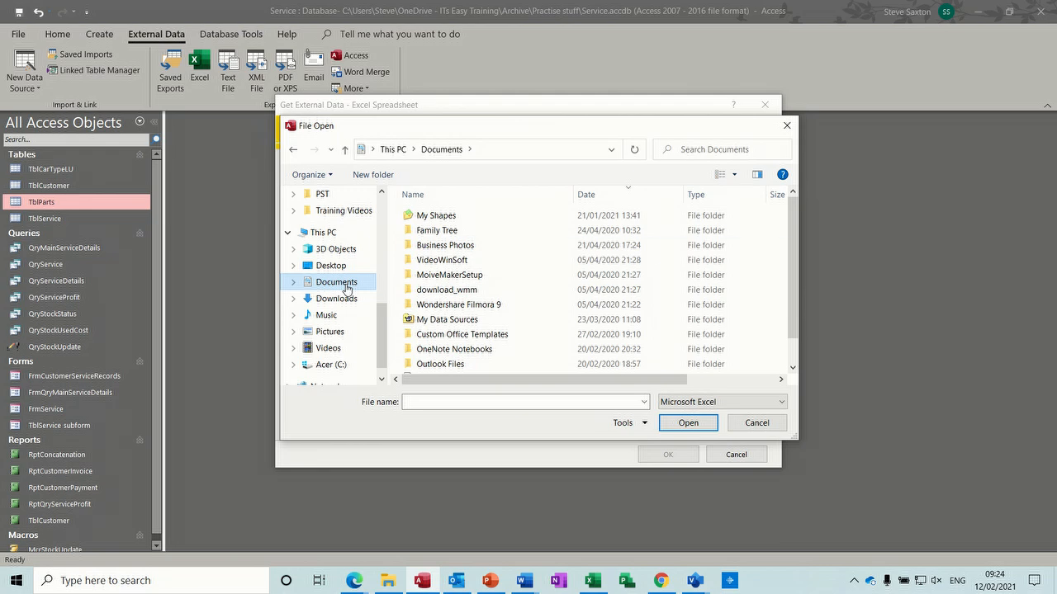
pyautogui.scroll(-1, 790, 316)
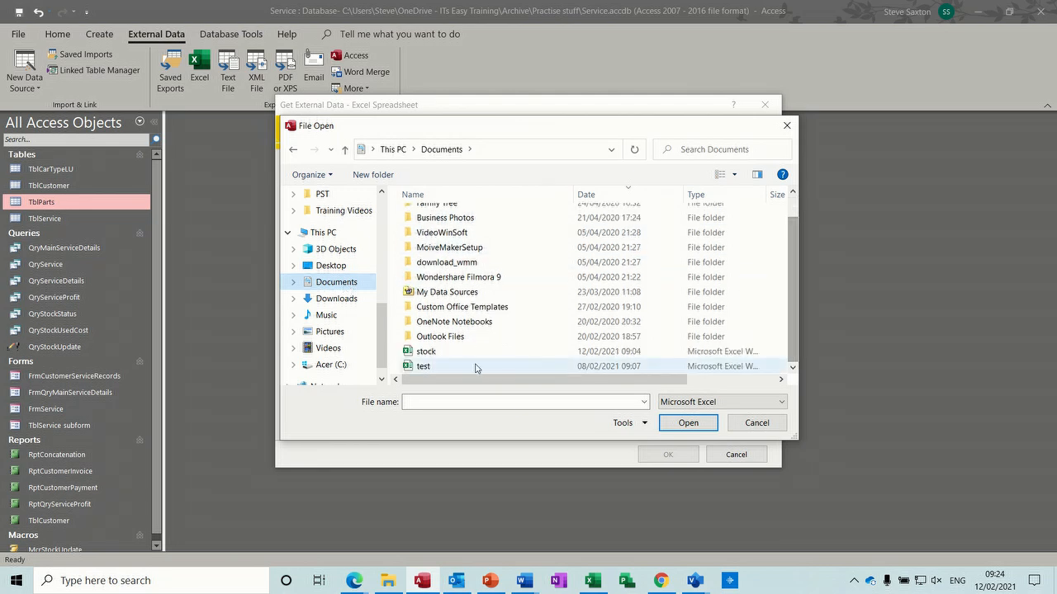
pyautogui.doubleClick(445, 351)
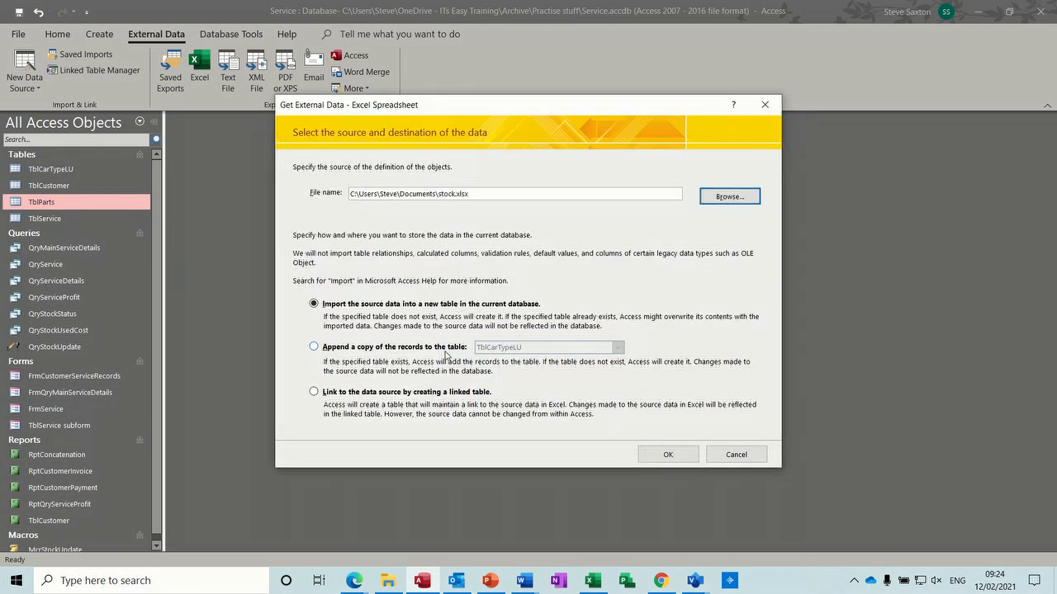
# Link to the workbook as a linked table named TblStock, using the first row as column headings
pyautogui.click(314, 396)
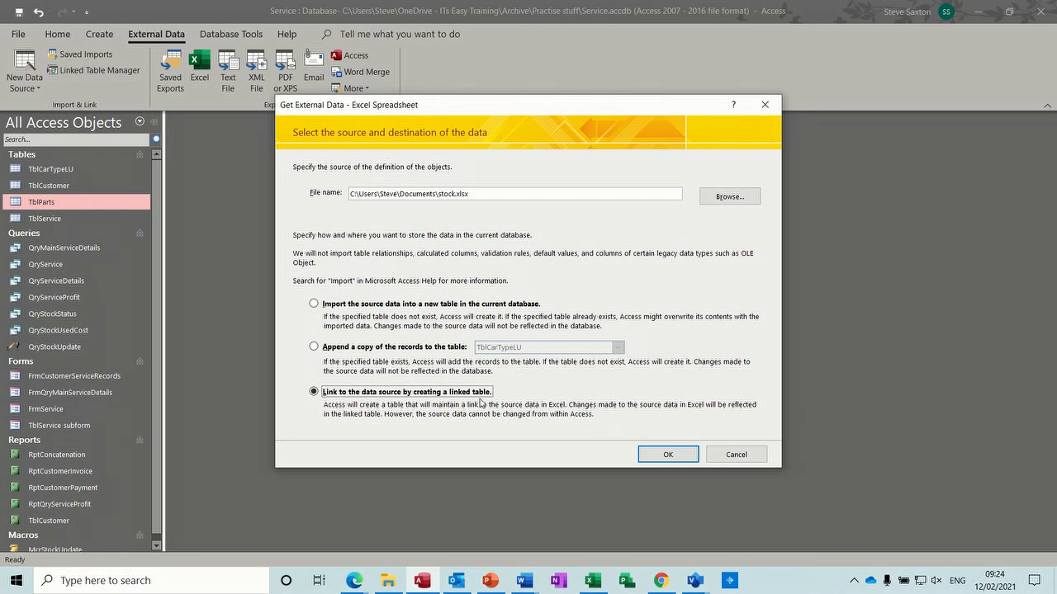
pyautogui.click(650, 454)
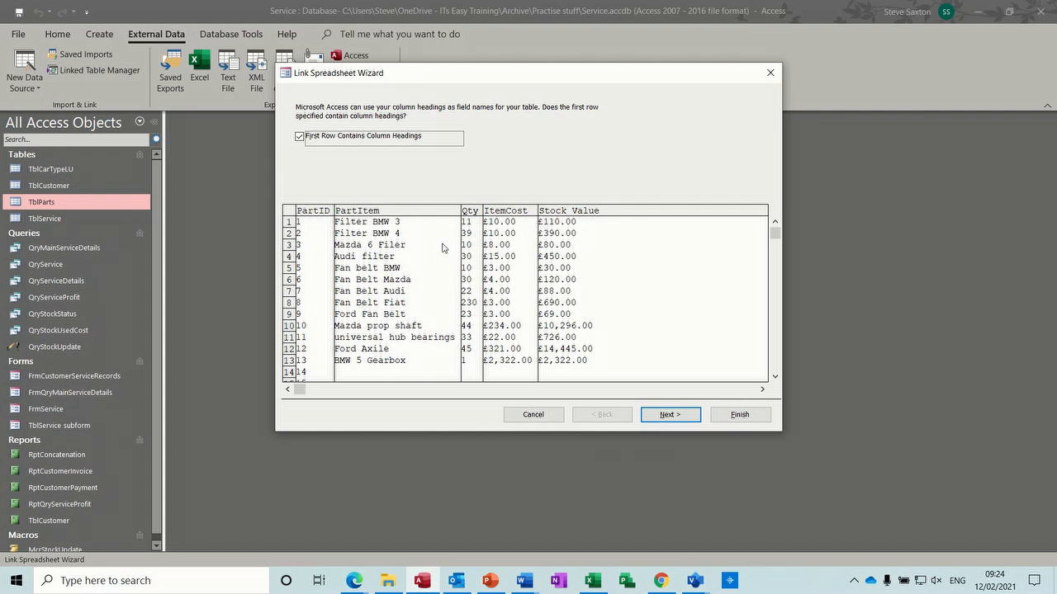
pyautogui.click(666, 415)
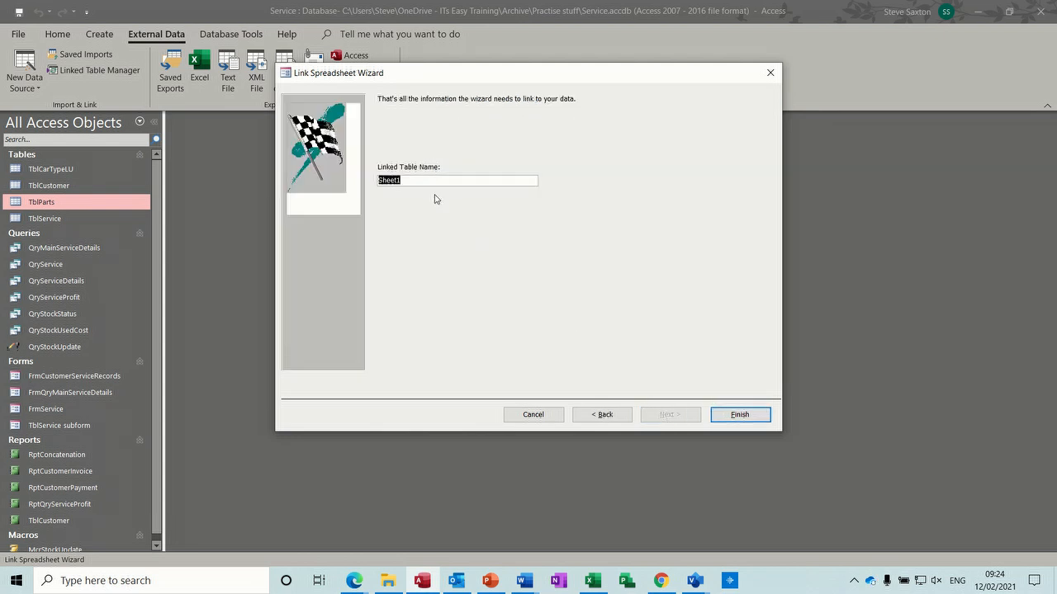
pyautogui.write('TblStock')
pyautogui.click(738, 417)
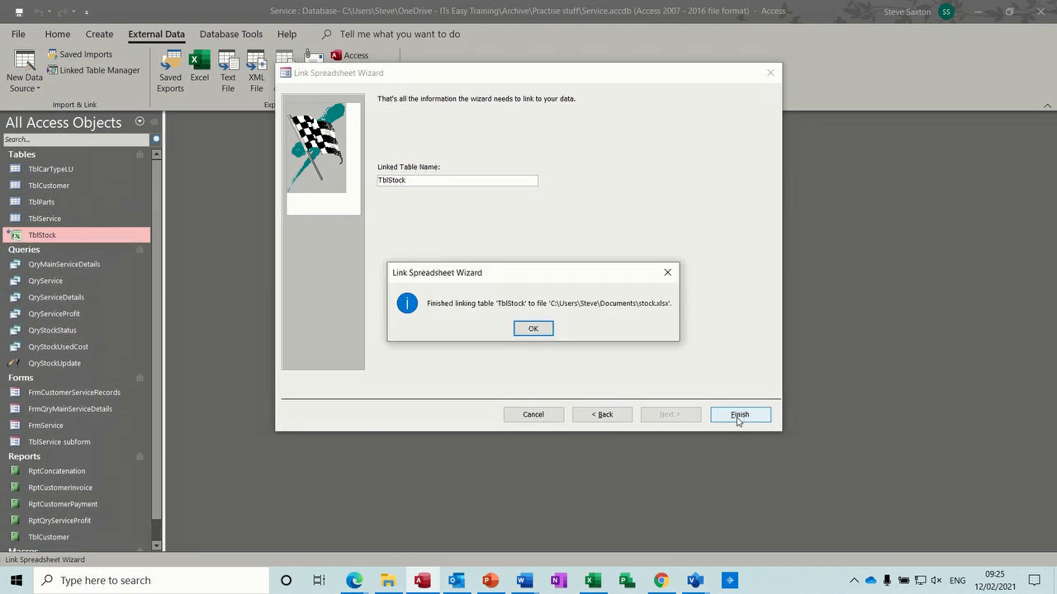
pyautogui.click(532, 332)
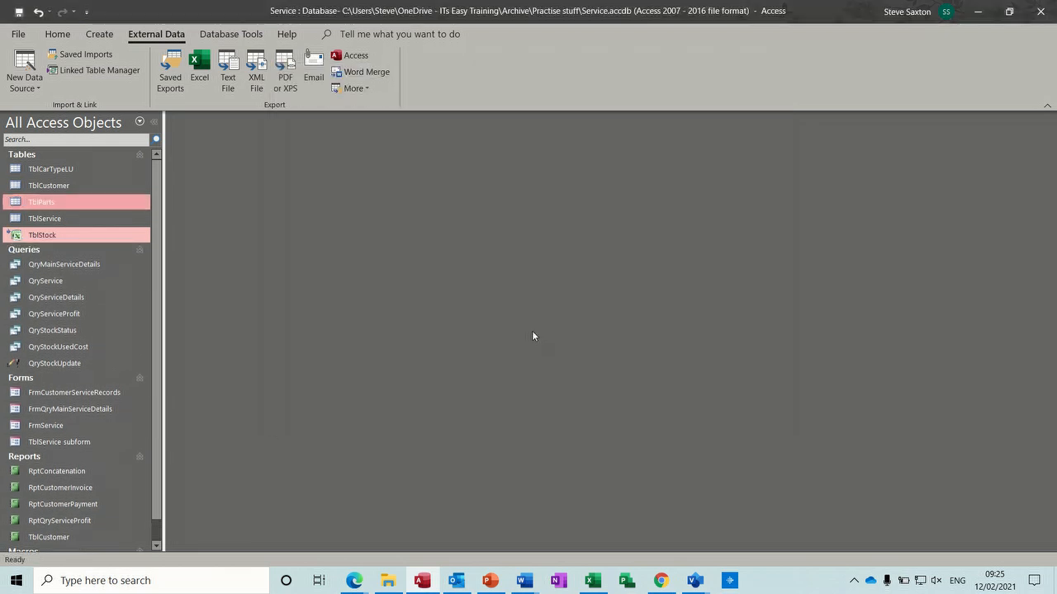
# Open the linked TblStock table to examine its records
pyautogui.click(67, 241)
pyautogui.doubleClick(67, 241)
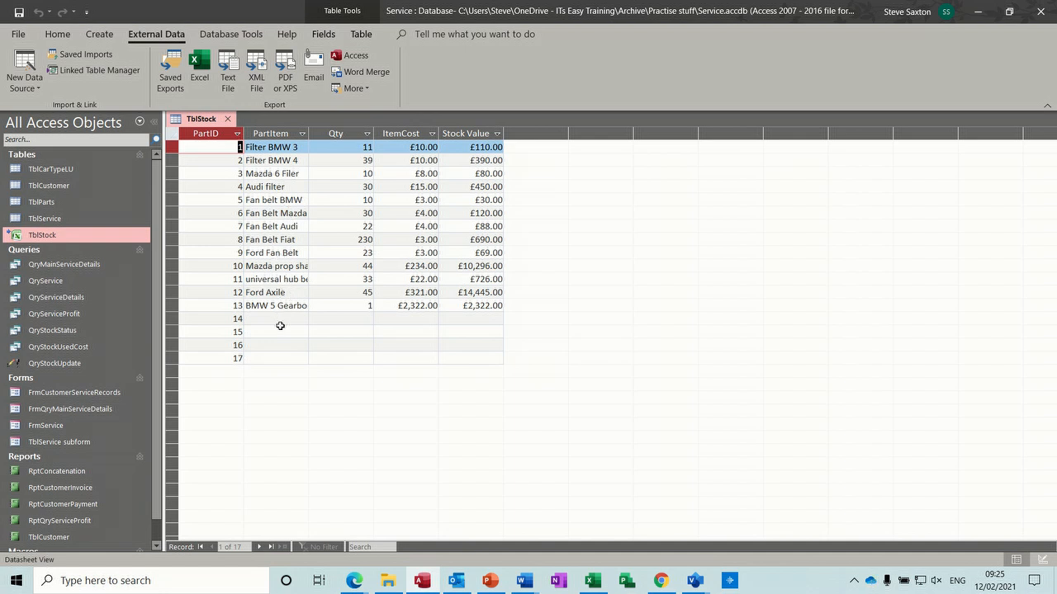
# Switch to Excel and try to open the recent stock workbook
pyautogui.click(591, 581)
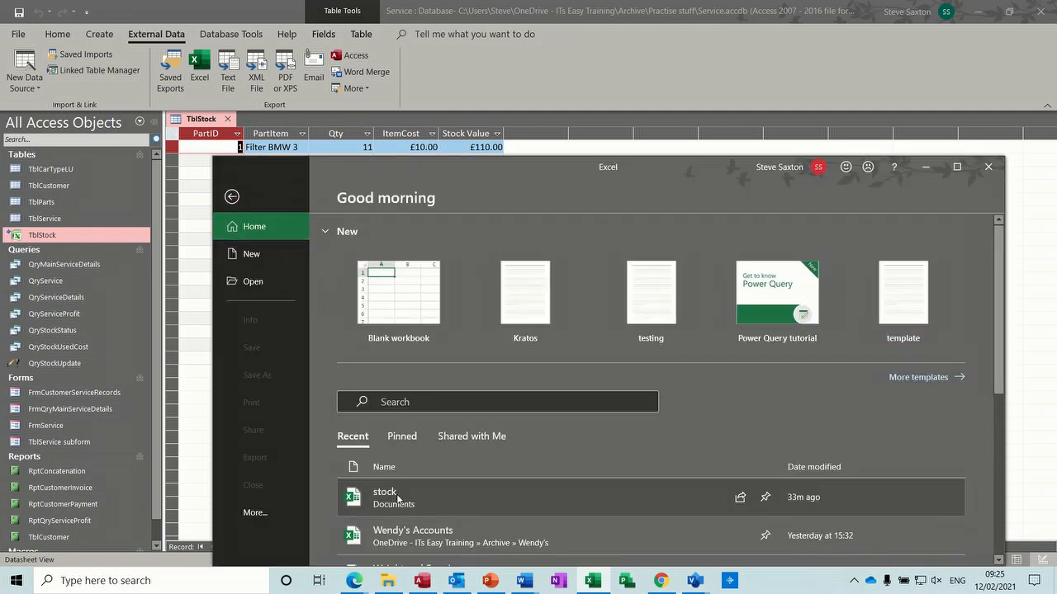
pyautogui.click(397, 496)
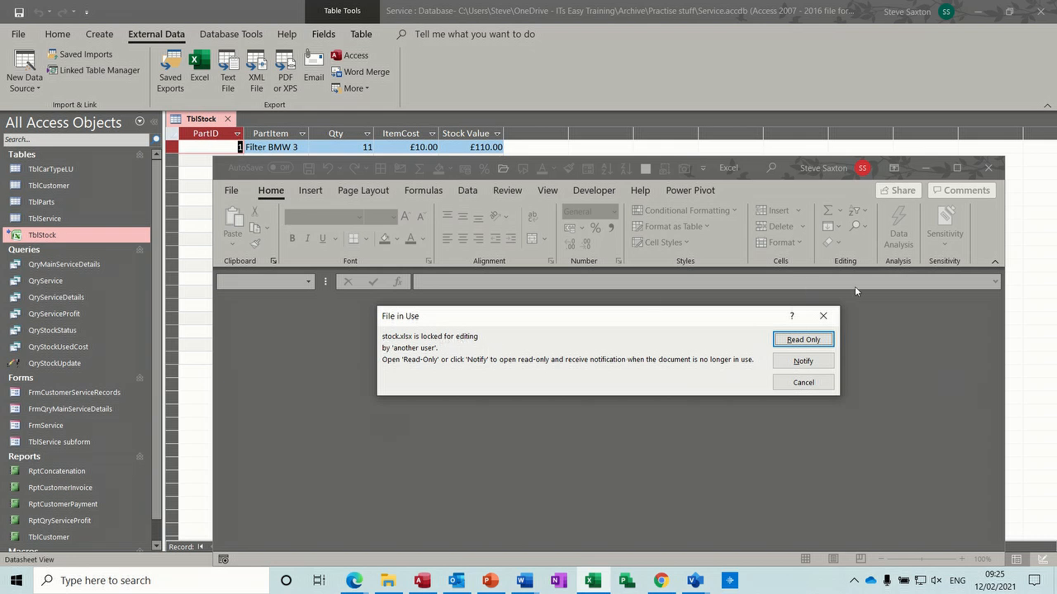
pyautogui.click(823, 316)
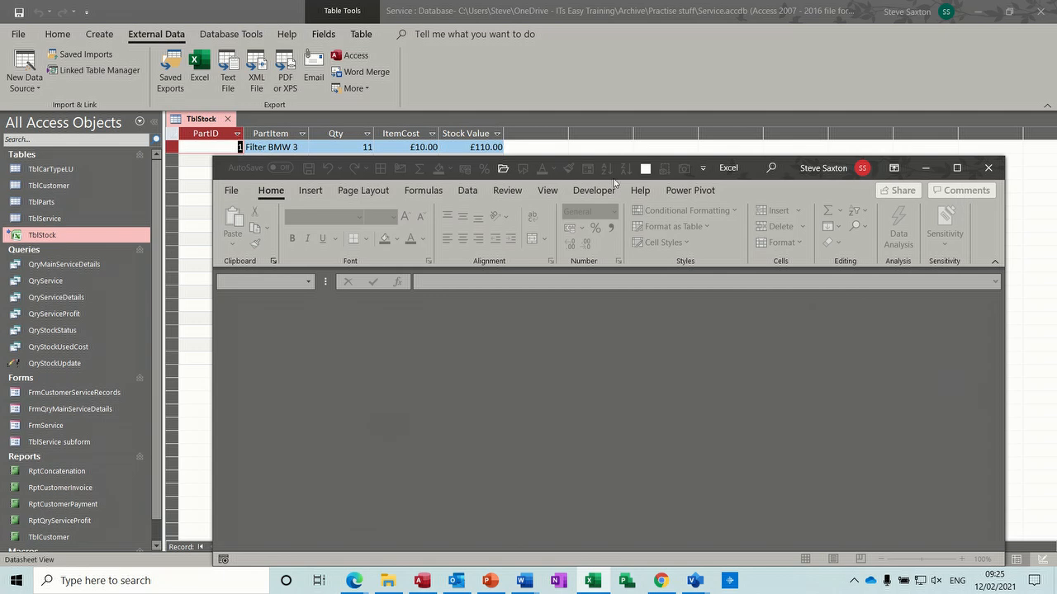
# Close the TblStock table in Access, then open the stock workbook in Excel and maximize its window
pyautogui.click(230, 120)
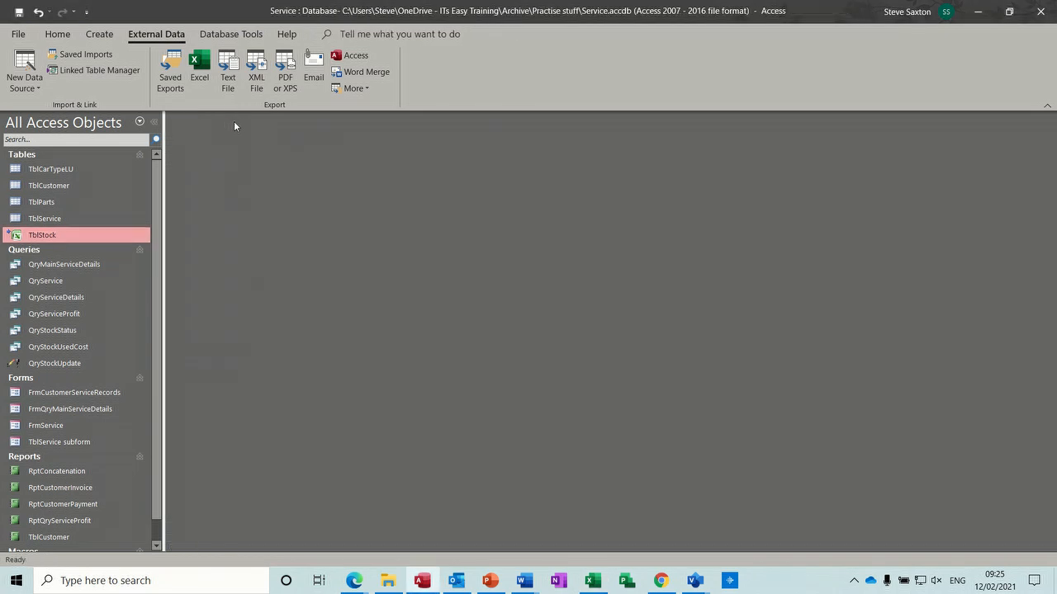
pyautogui.click(594, 582)
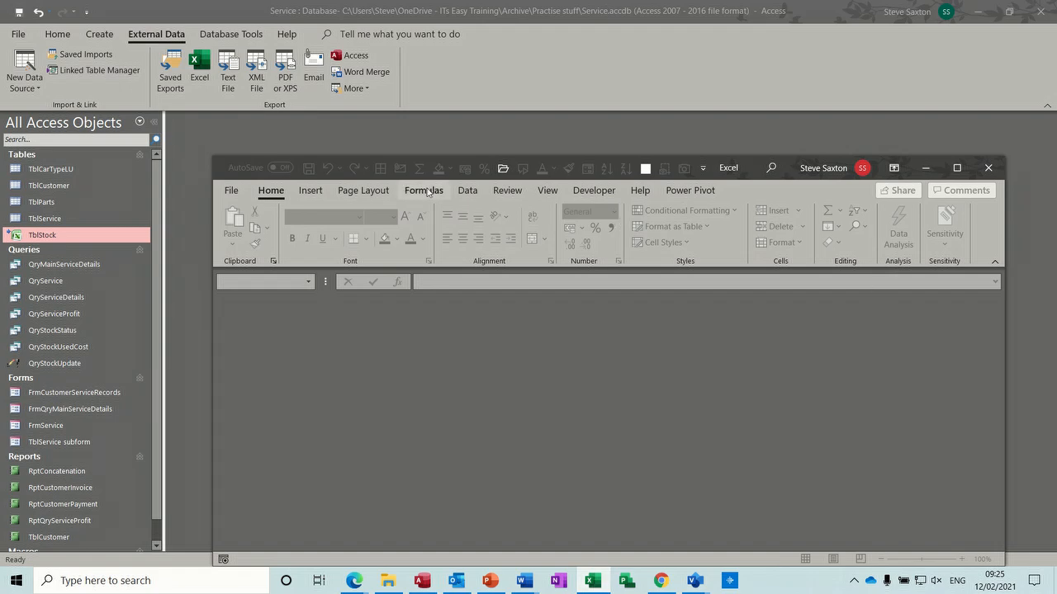
pyautogui.click(232, 191)
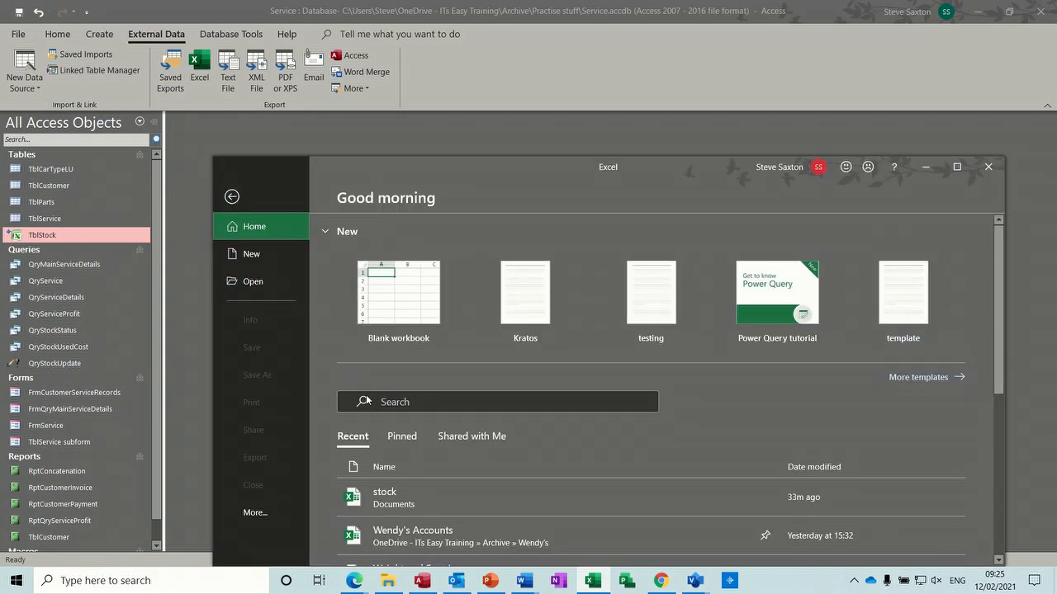
pyautogui.click(384, 491)
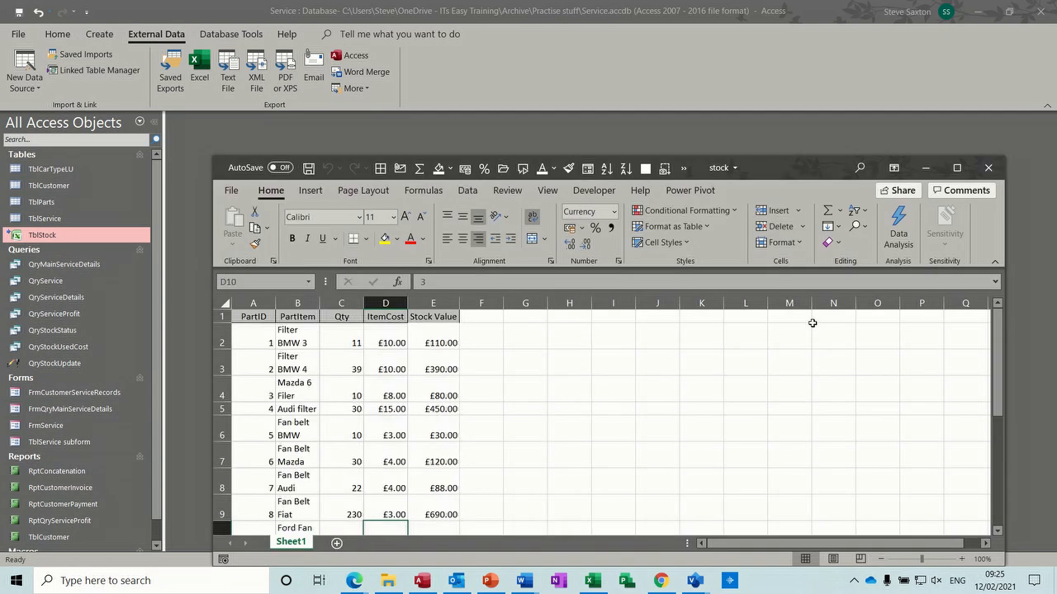
pyautogui.click(955, 165)
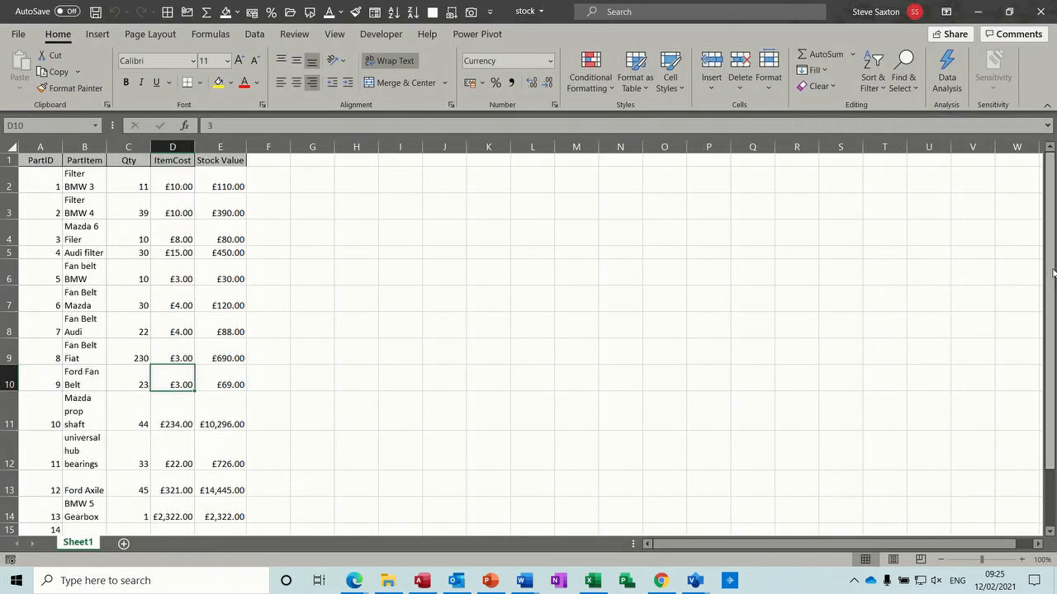
# Fill in the PartID 14 row with part item Wheel Hub Mazda, quantity 10 and item cost 100
pyautogui.scroll(-1, 1053, 277)
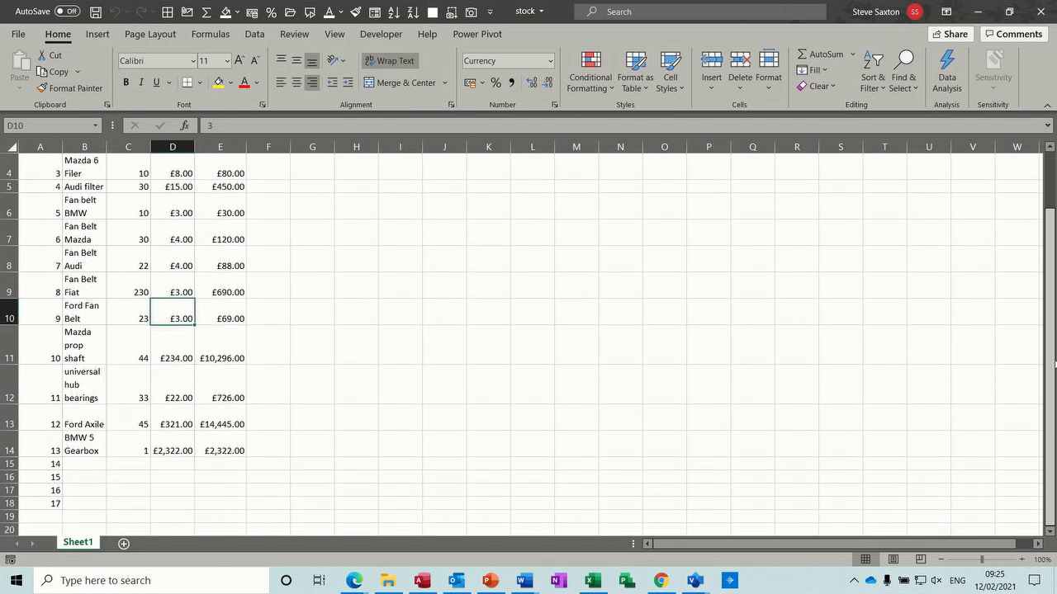
pyautogui.click(80, 464)
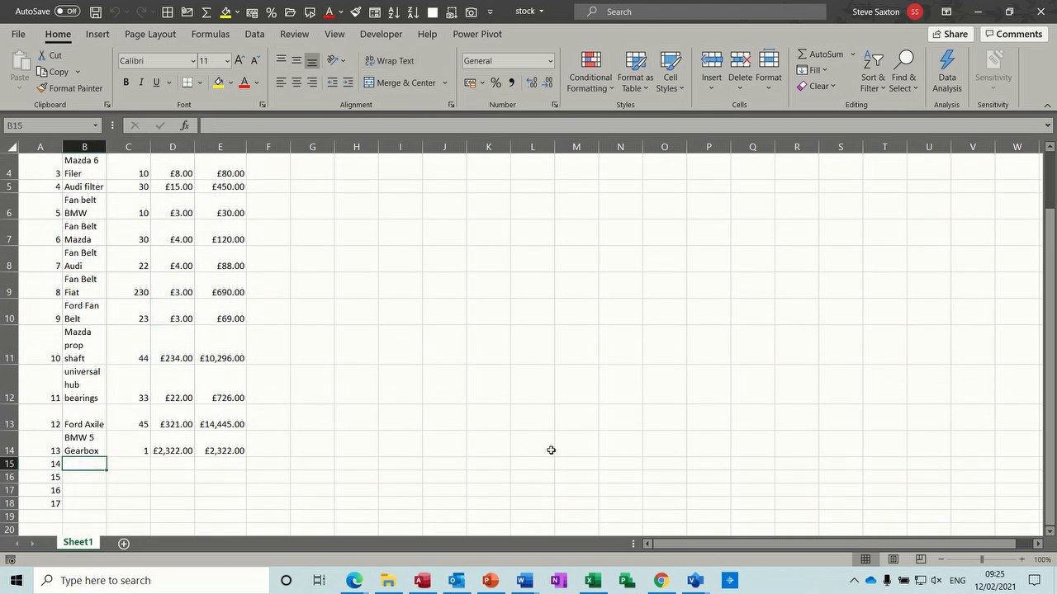
pyautogui.write('Whee')
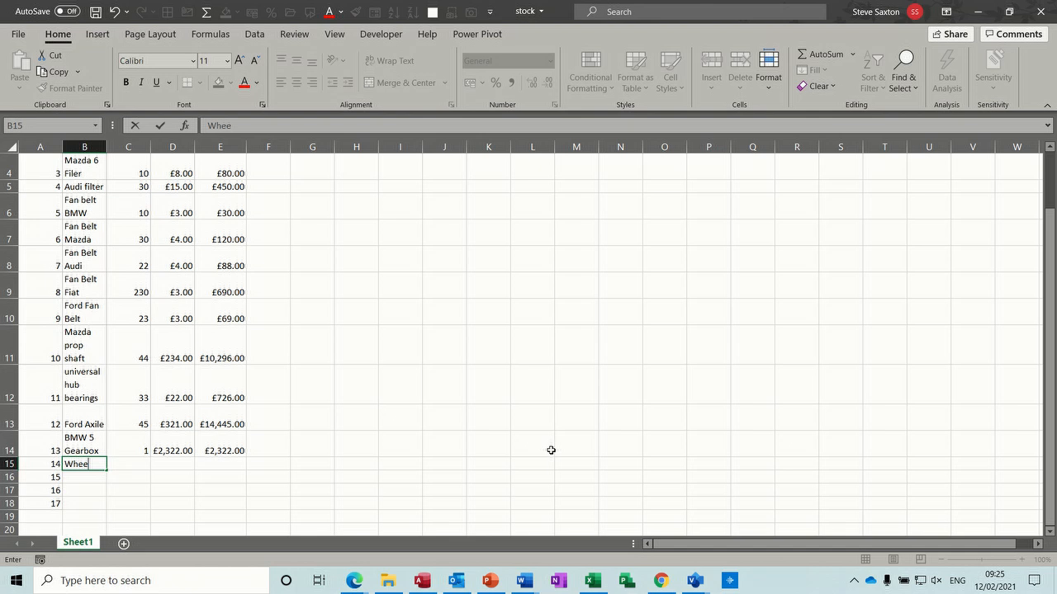
pyautogui.write('l Hub Mazda')
pyautogui.click(312, 480)
pyautogui.click(129, 479)
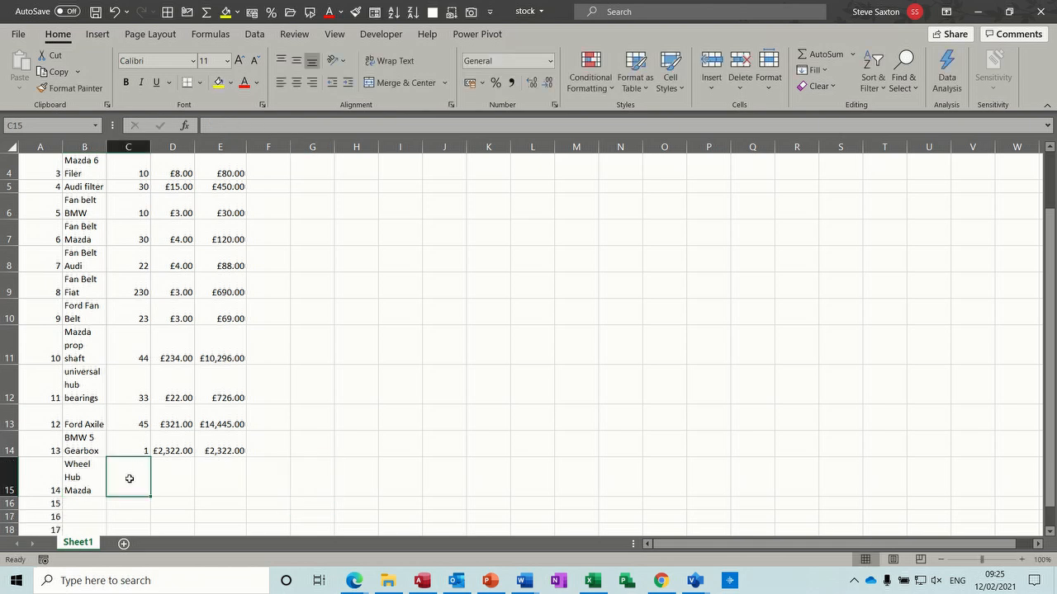
pyautogui.write('10')
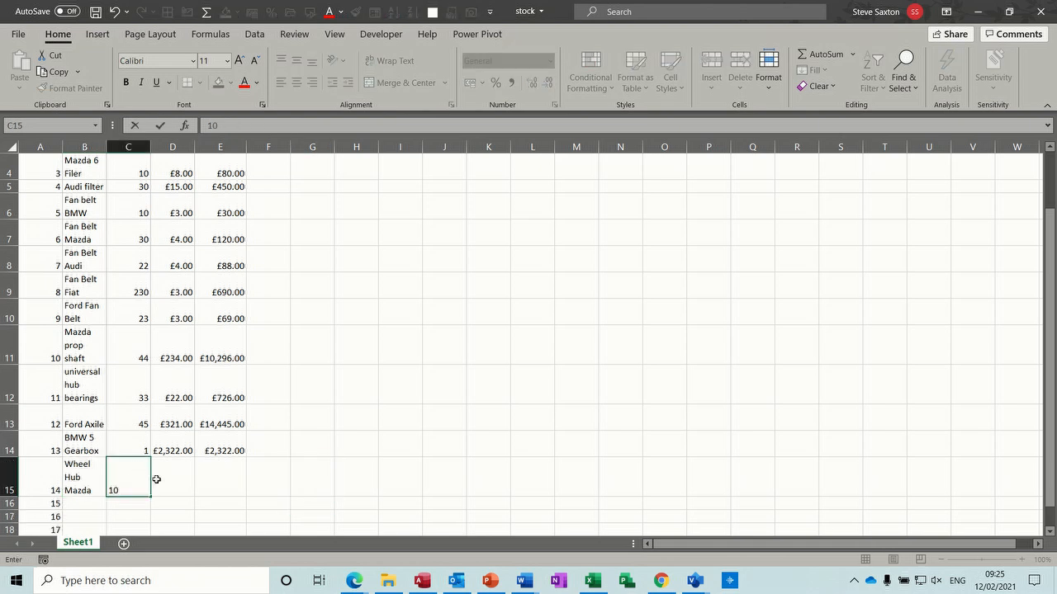
pyautogui.click(161, 481)
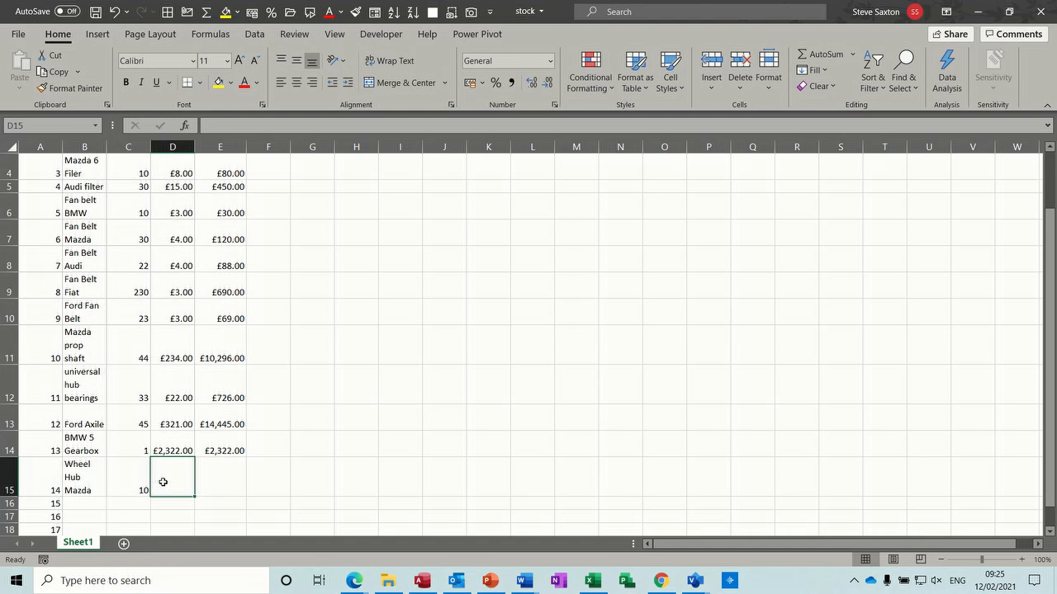
pyautogui.write('100')
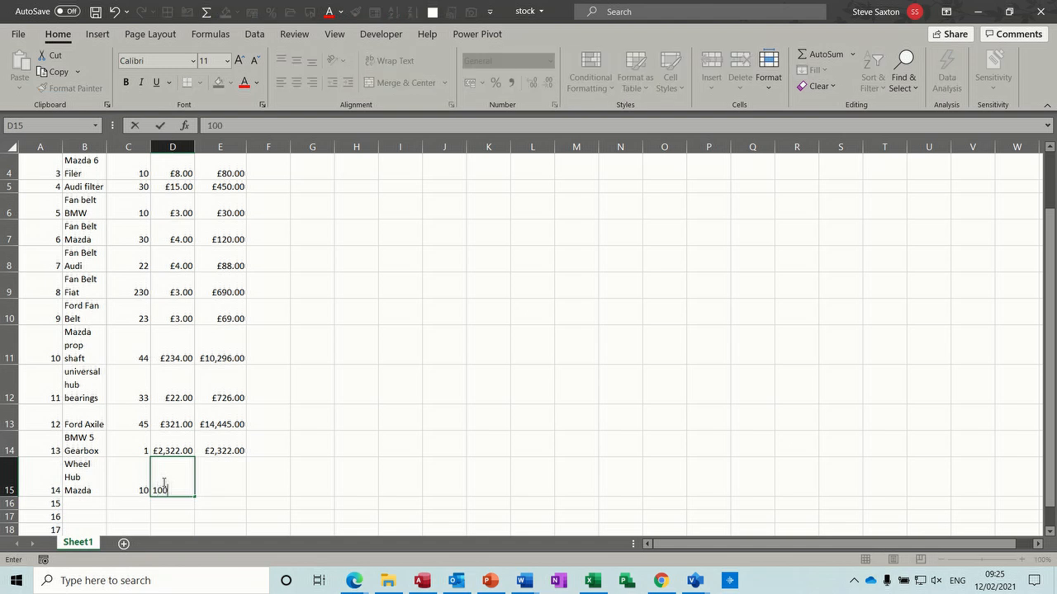
pyautogui.click(239, 448)
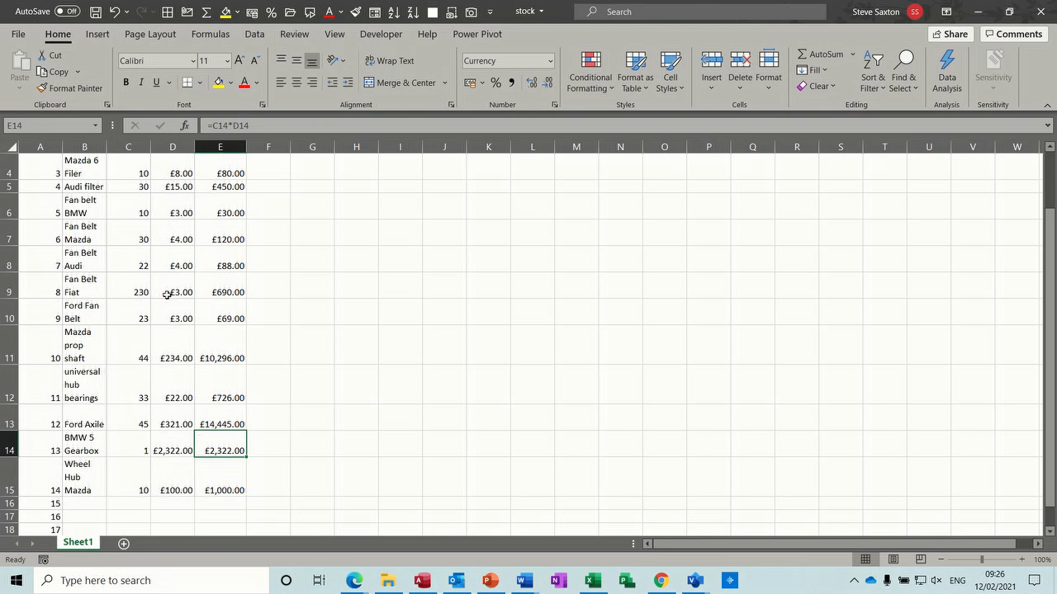
# Save the stock workbook, then switch to Access and open the linked TblStock table
pyautogui.click(96, 11)
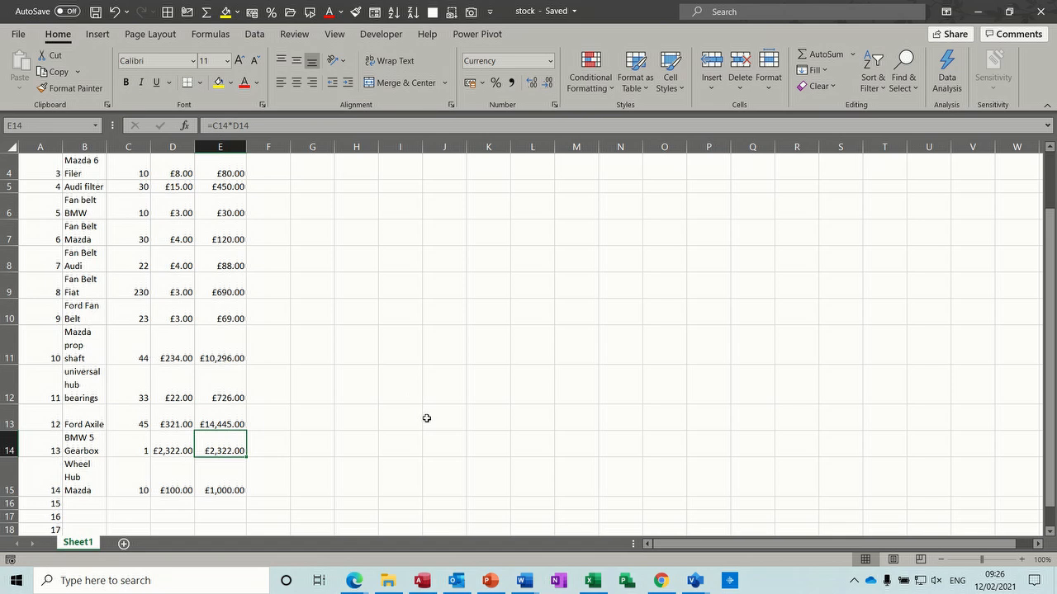
pyautogui.click(427, 582)
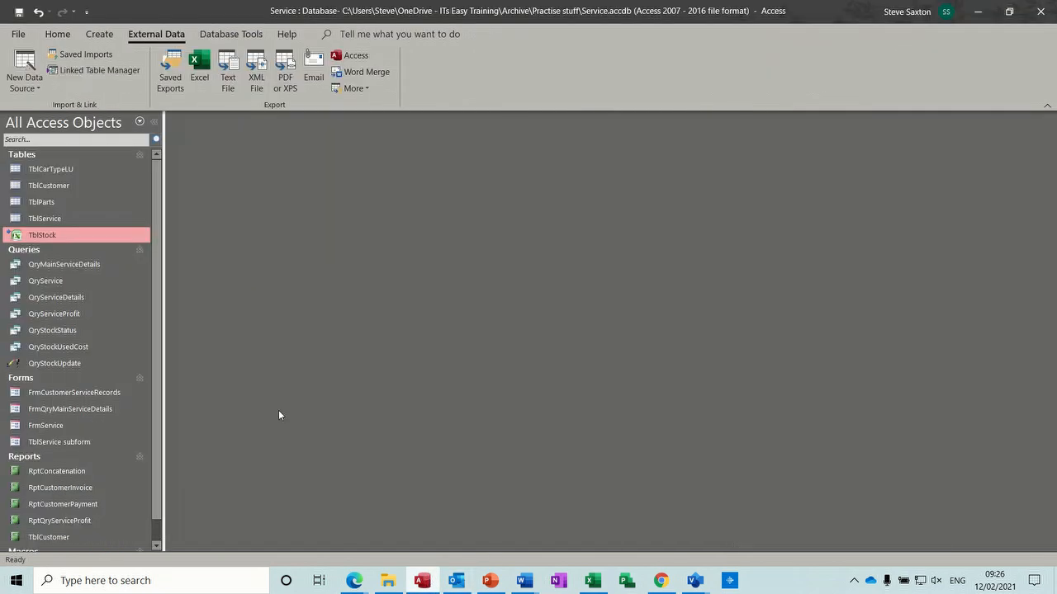
pyautogui.doubleClick(55, 239)
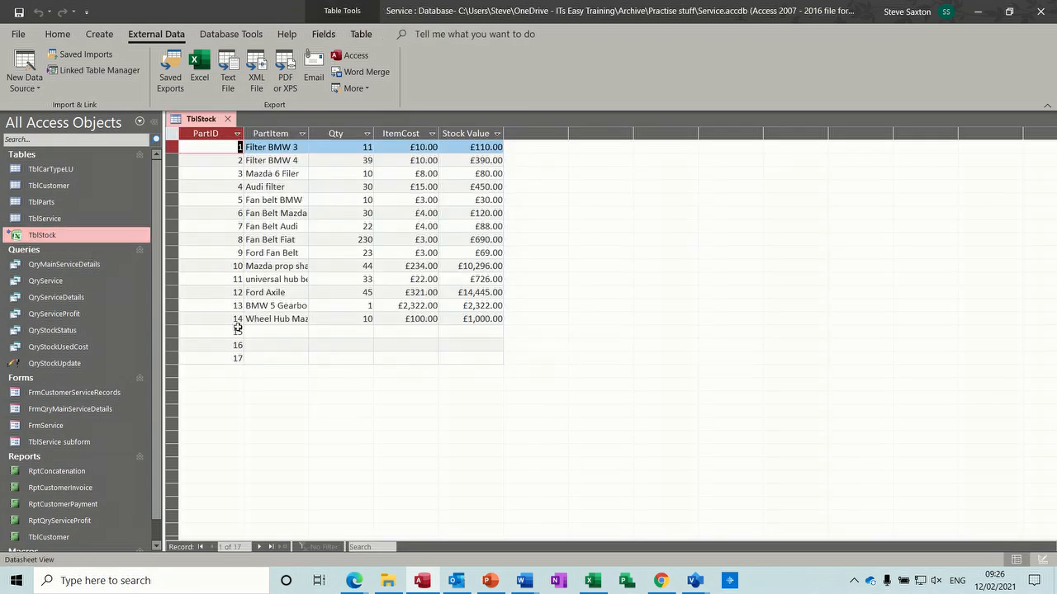
# Fit the PartItem column to its contents in TblStock, then close the table and save its layout
pyautogui.doubleClick(308, 133)
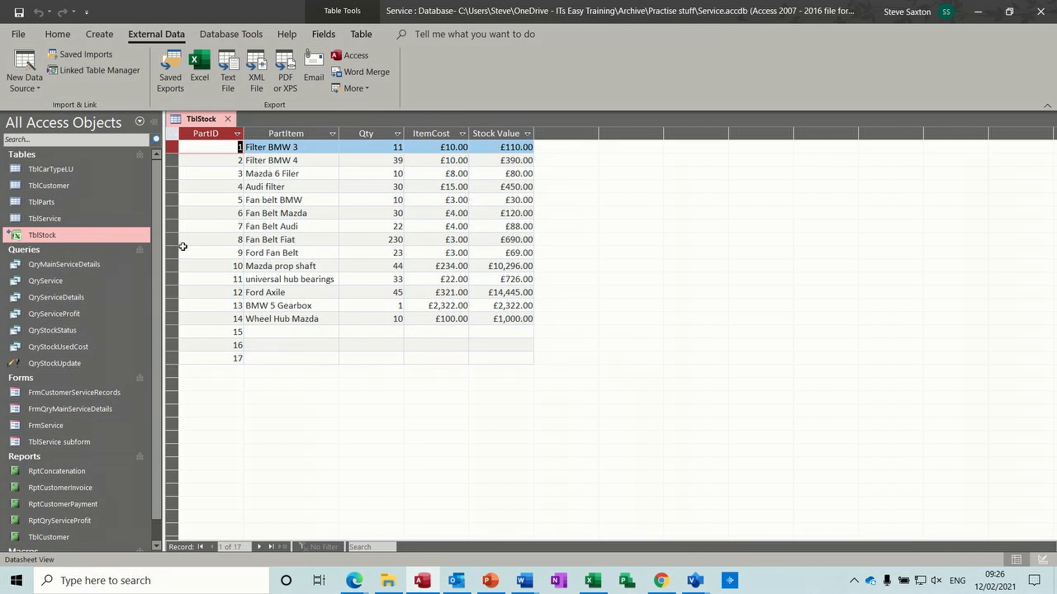
pyautogui.moveTo(75, 240)
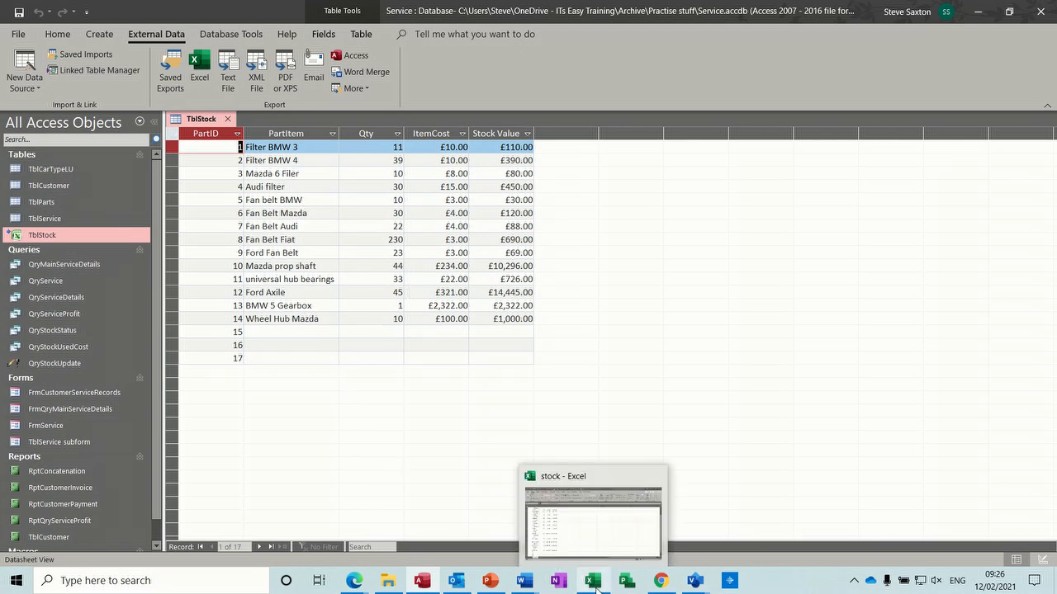
pyautogui.click(229, 120)
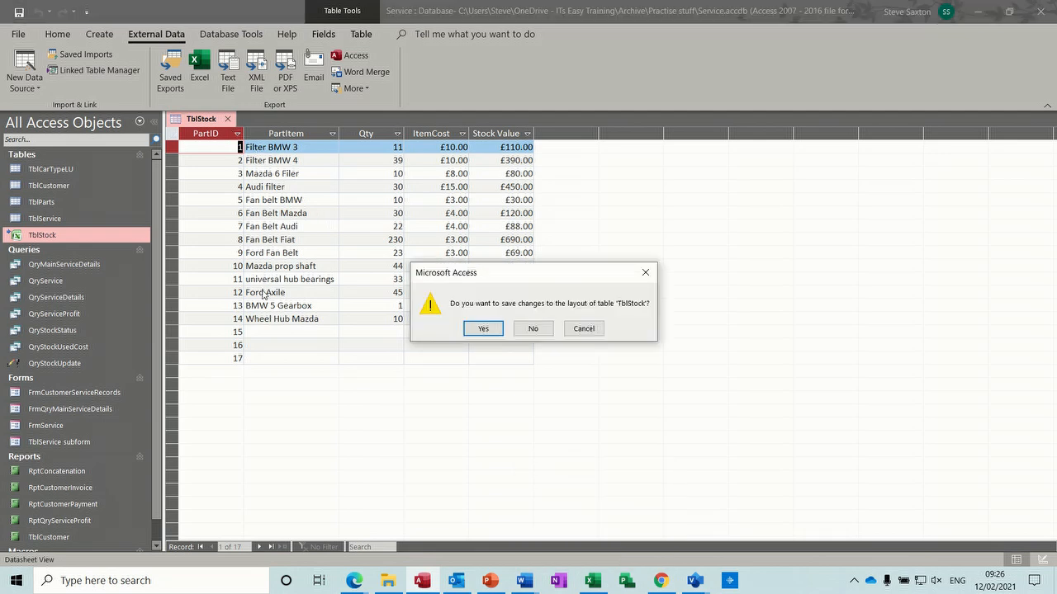
pyautogui.click(477, 331)
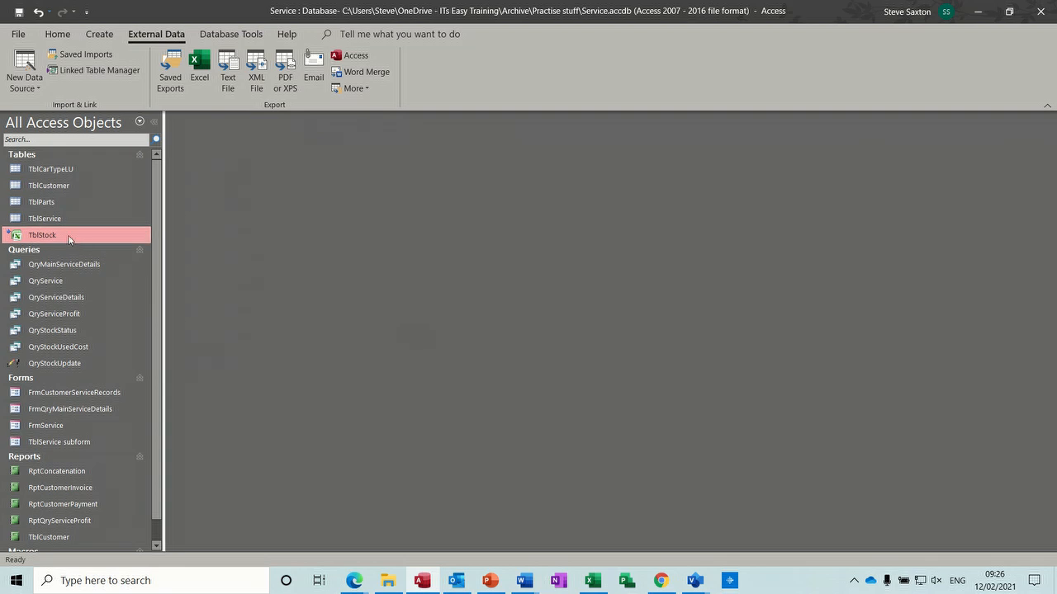
# Generate a basic report from TblStock to check it, then close it without saving
pyautogui.moveTo(69, 240)
pyautogui.click(99, 34)
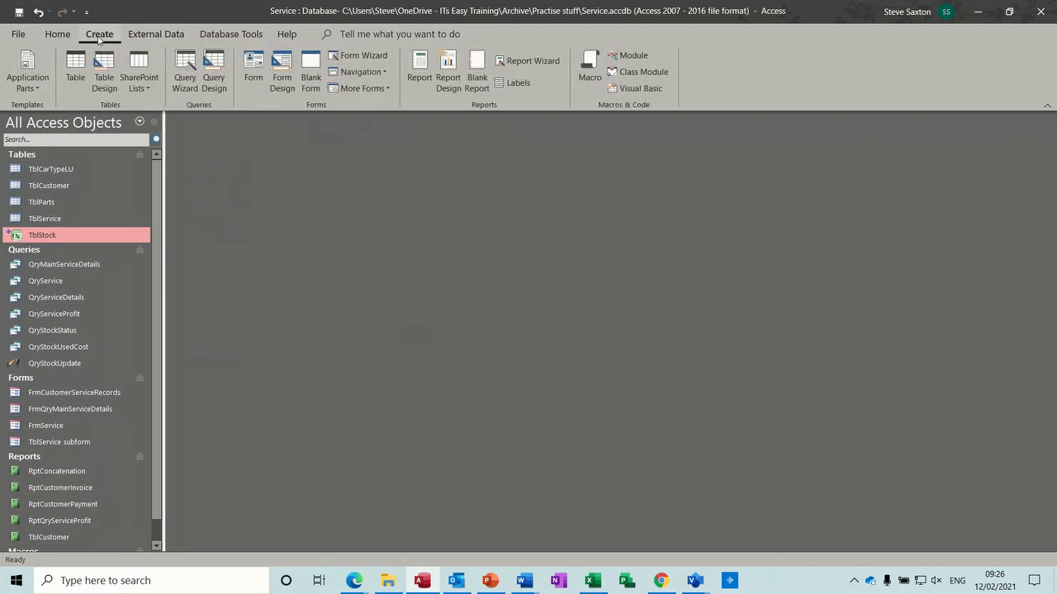
pyautogui.moveTo(50, 240)
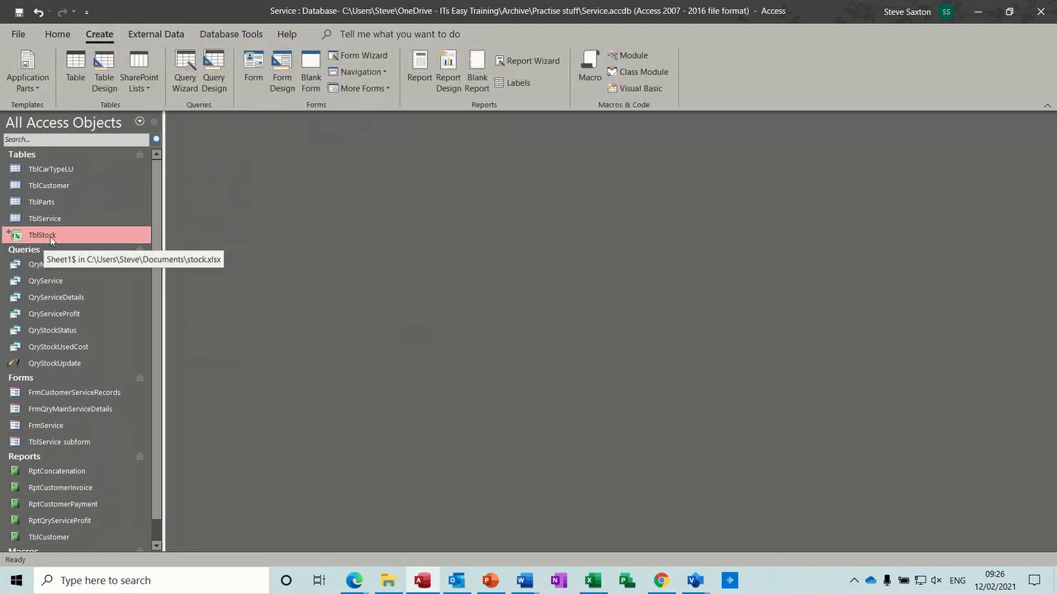
pyautogui.click(421, 65)
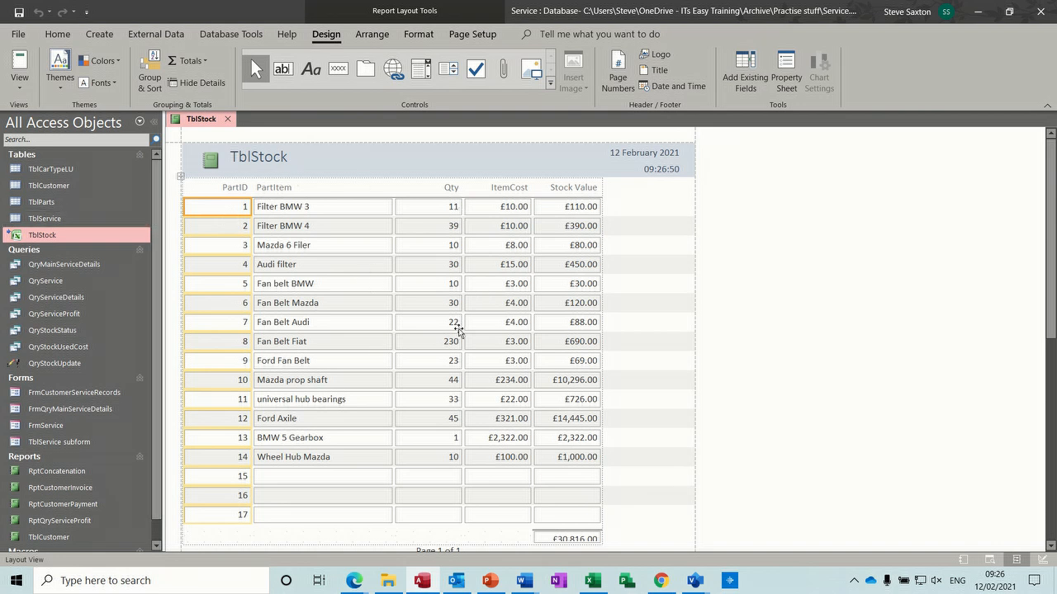
pyautogui.moveTo(1052, 221); pyautogui.dragTo(1049, 271)
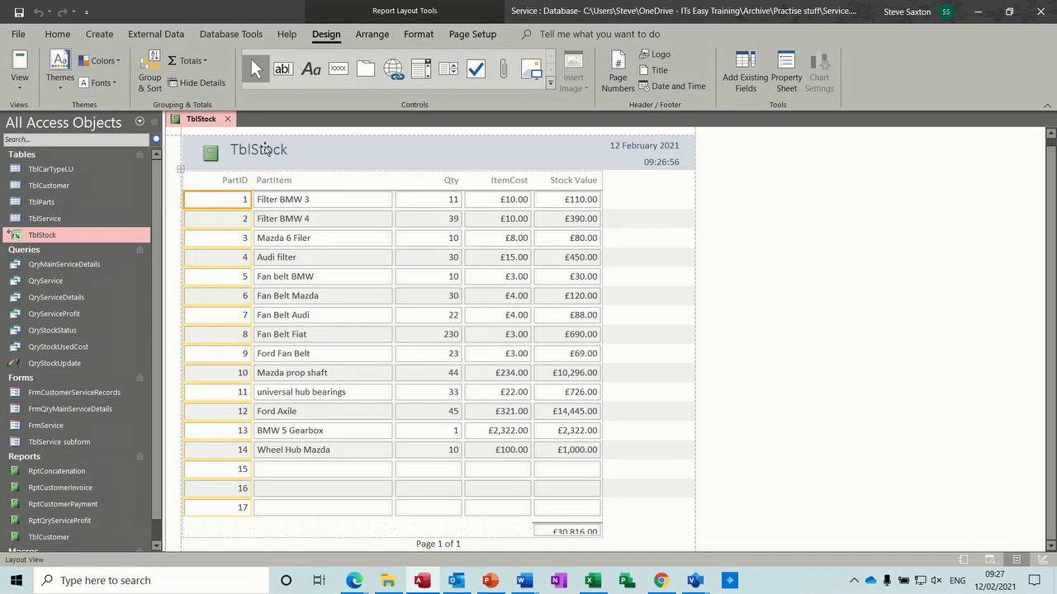
pyautogui.click(228, 119)
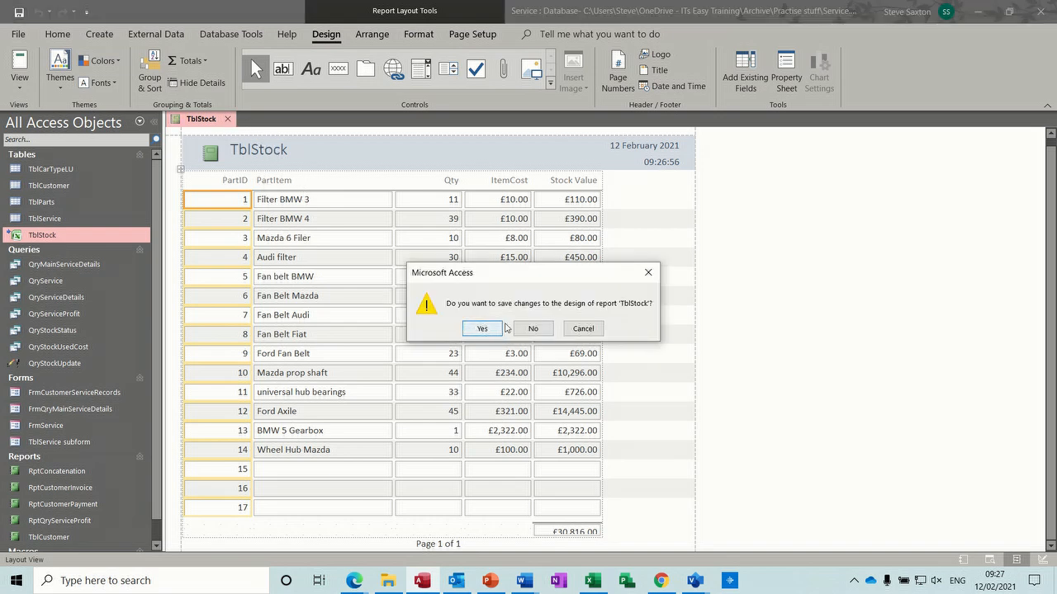
pyautogui.click(534, 329)
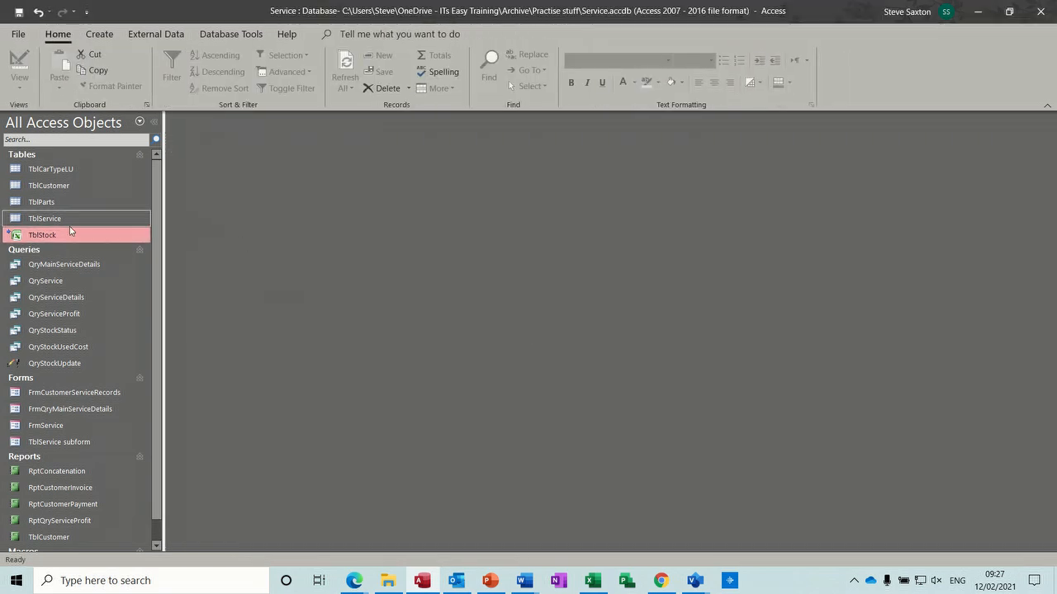
# Open QryMainServiceDetails in Design View to examine its tables and joins, then close it
pyautogui.moveTo(39, 238)
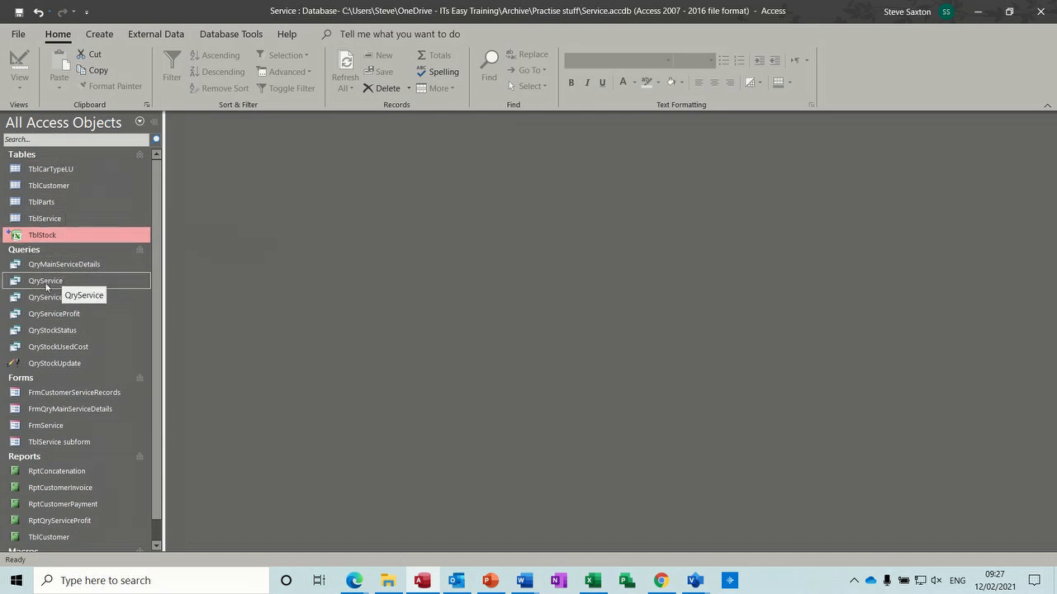
pyautogui.click(81, 266)
pyautogui.rightClick(82, 268)
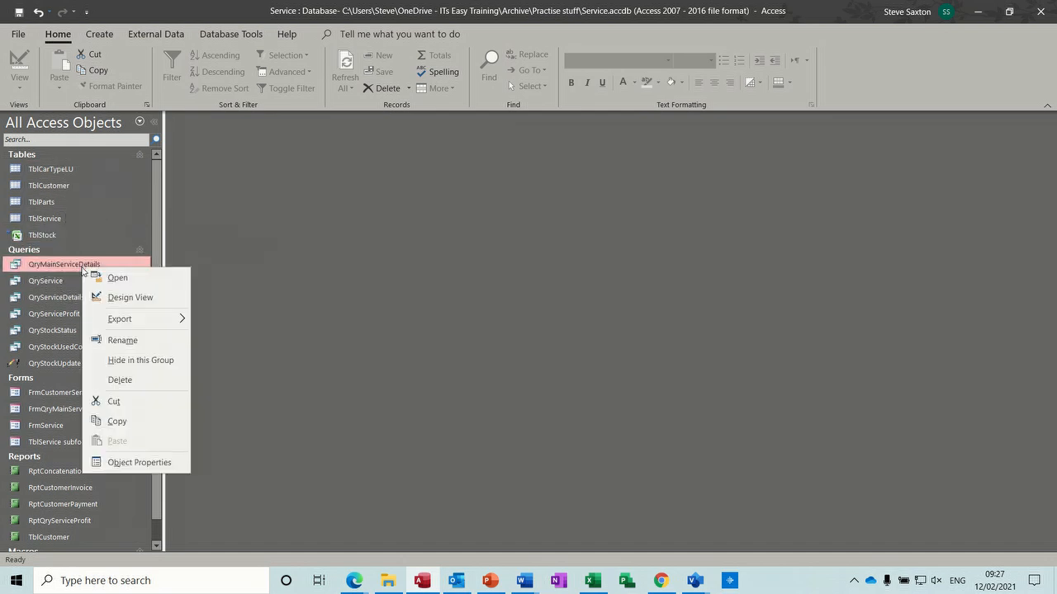
pyautogui.click(103, 295)
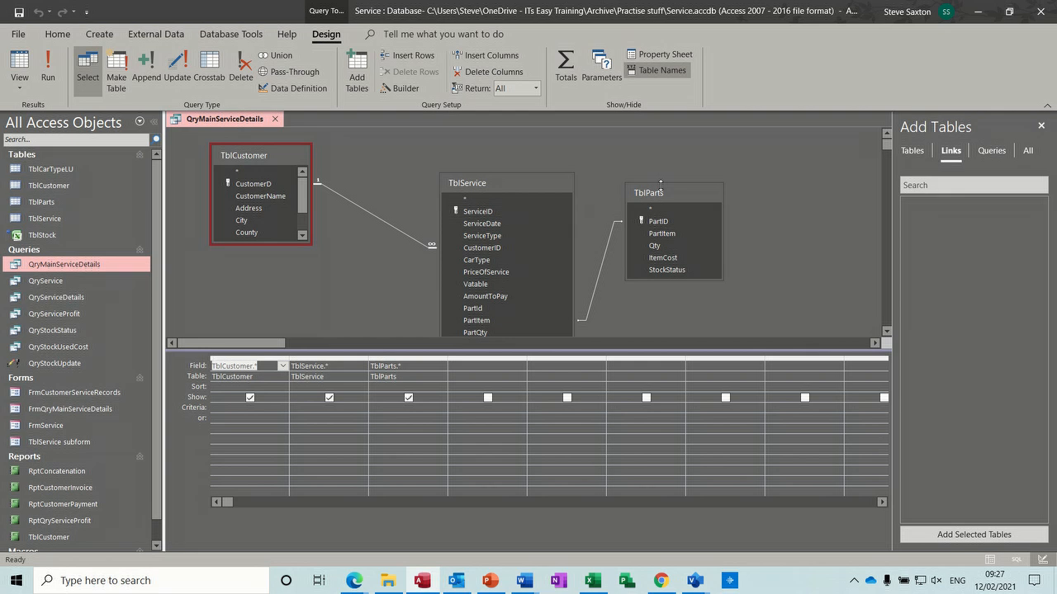
pyautogui.click(276, 119)
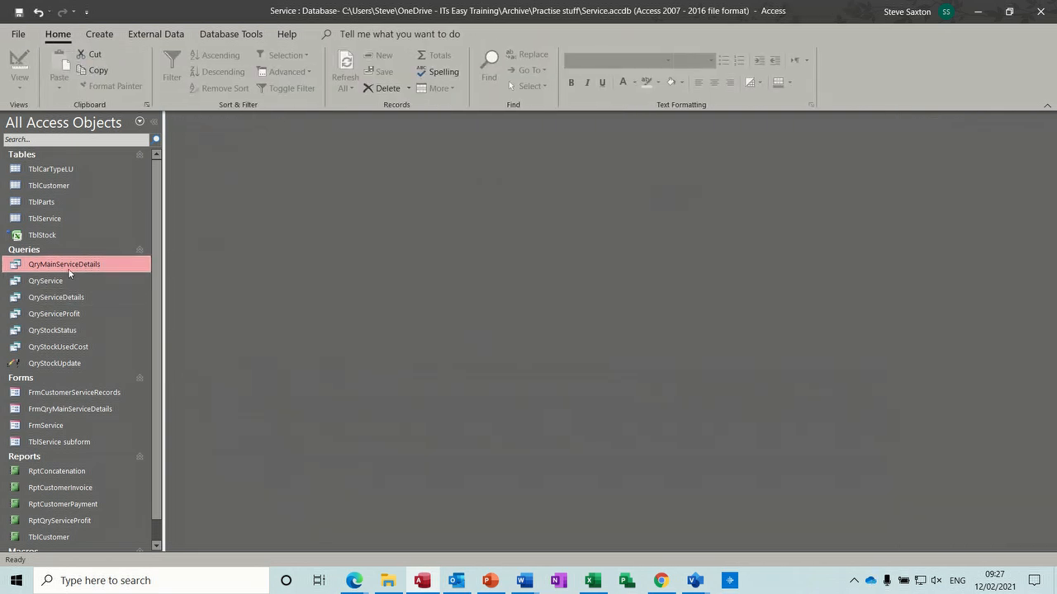
# Create a new query design with TblStock and TblService, arranging and enlarging TblService so all its fields show
pyautogui.click(99, 33)
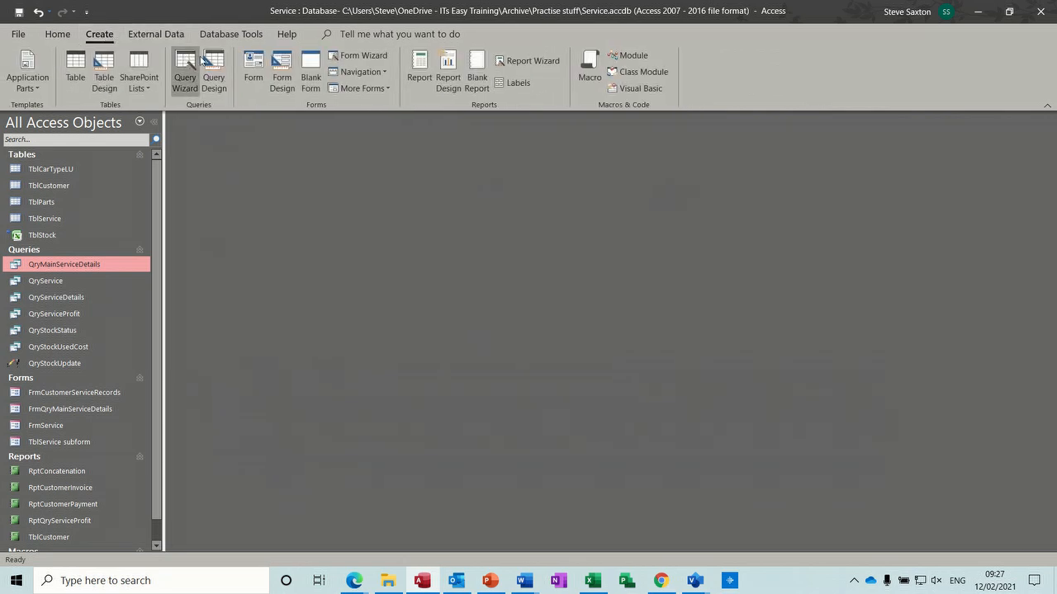
pyautogui.click(214, 70)
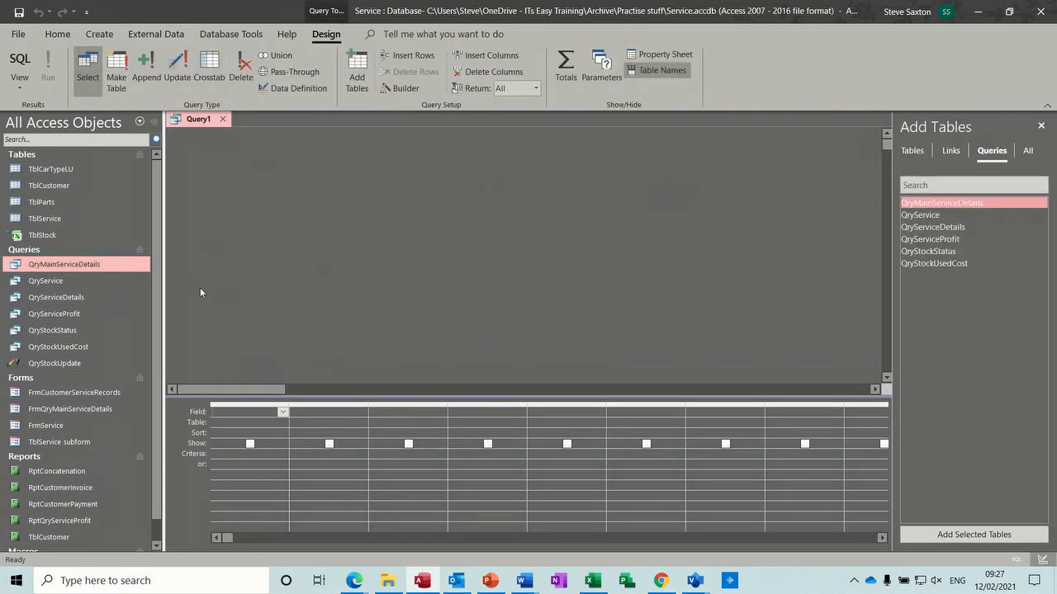
pyautogui.moveTo(48, 235); pyautogui.dragTo(280, 219)
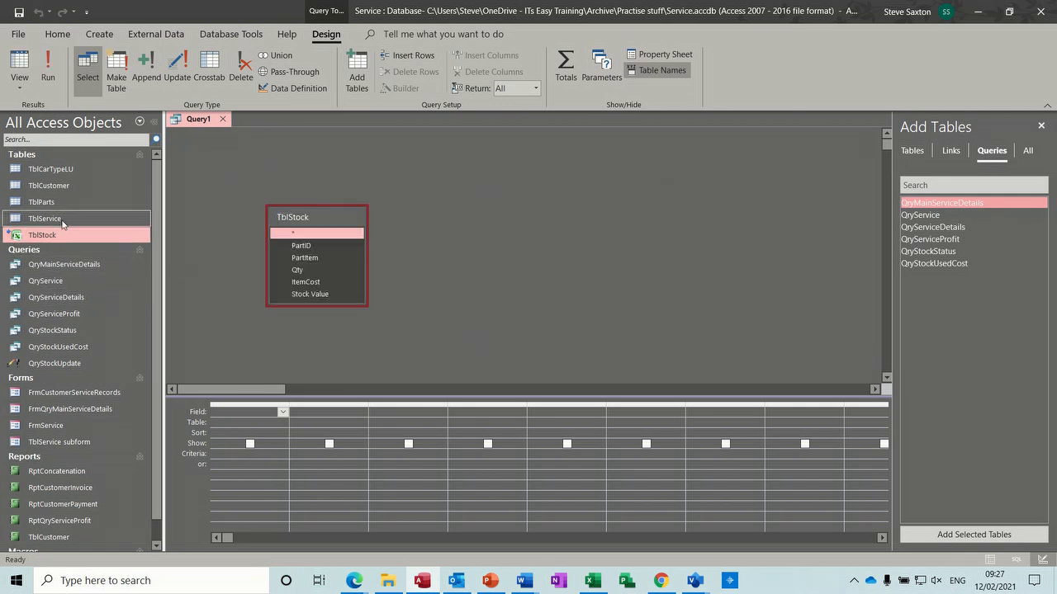
pyautogui.moveTo(62, 221); pyautogui.dragTo(505, 223)
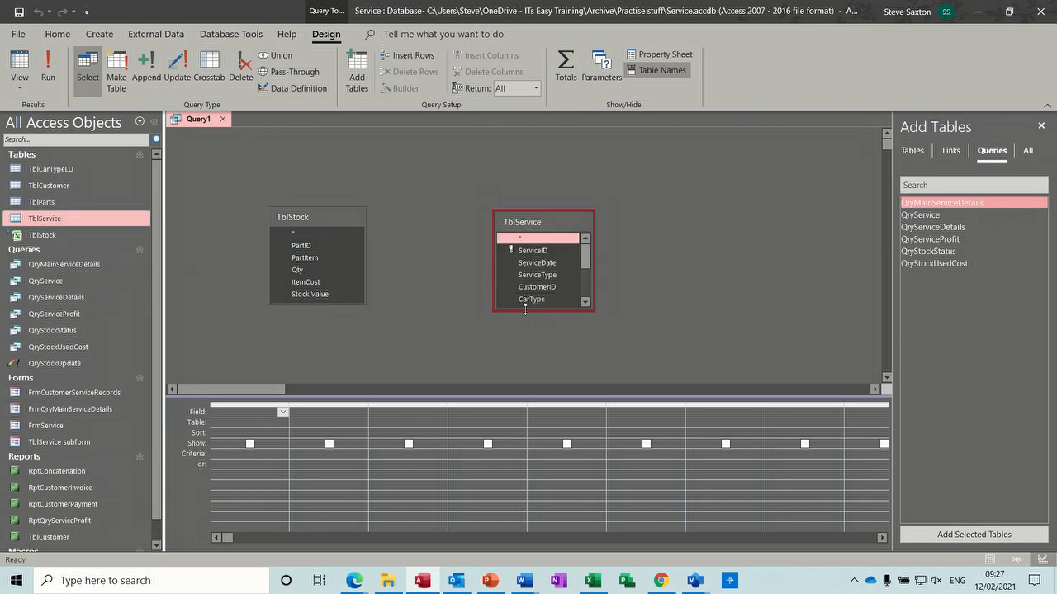
pyautogui.moveTo(525, 310); pyautogui.dragTo(543, 380)
pyautogui.moveTo(533, 223); pyautogui.dragTo(463, 173)
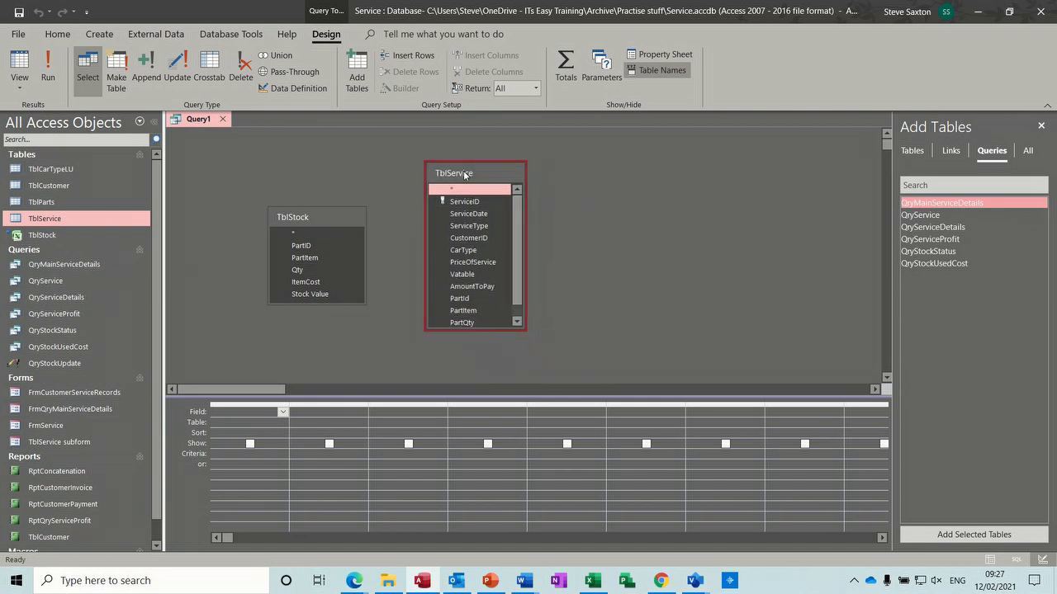
pyautogui.moveTo(489, 329); pyautogui.dragTo(490, 349)
# Join TblService PartId to TblStock PartID and add all fields of TblService and TblStock to the query grid
pyautogui.moveTo(457, 301); pyautogui.dragTo(307, 249)
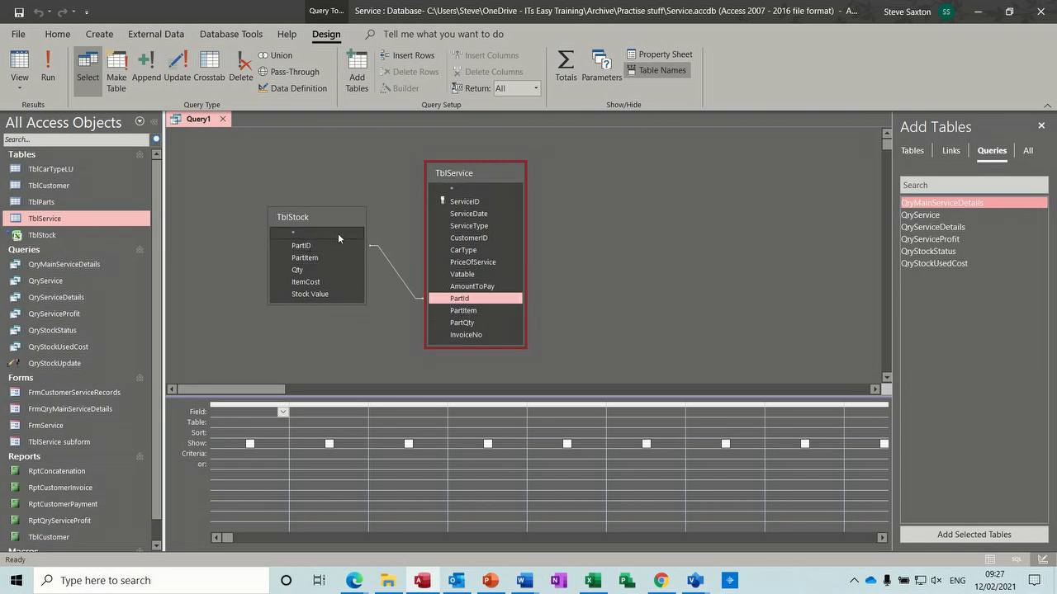
pyautogui.click(319, 232)
pyautogui.doubleClick(454, 190)
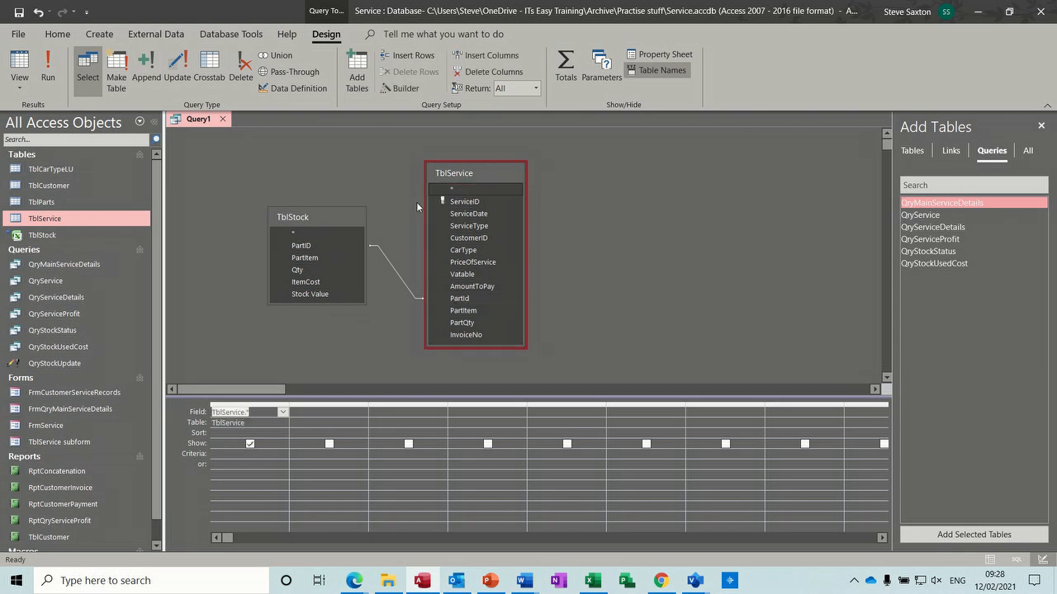
pyautogui.doubleClick(304, 234)
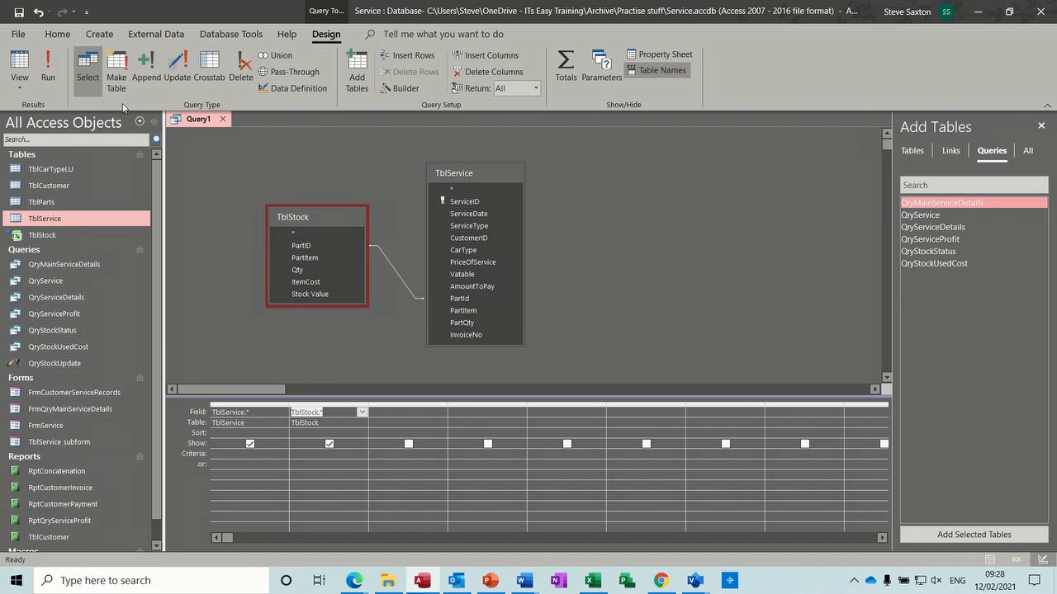
# Save the new query as Query1 and close it
pyautogui.click(19, 13)
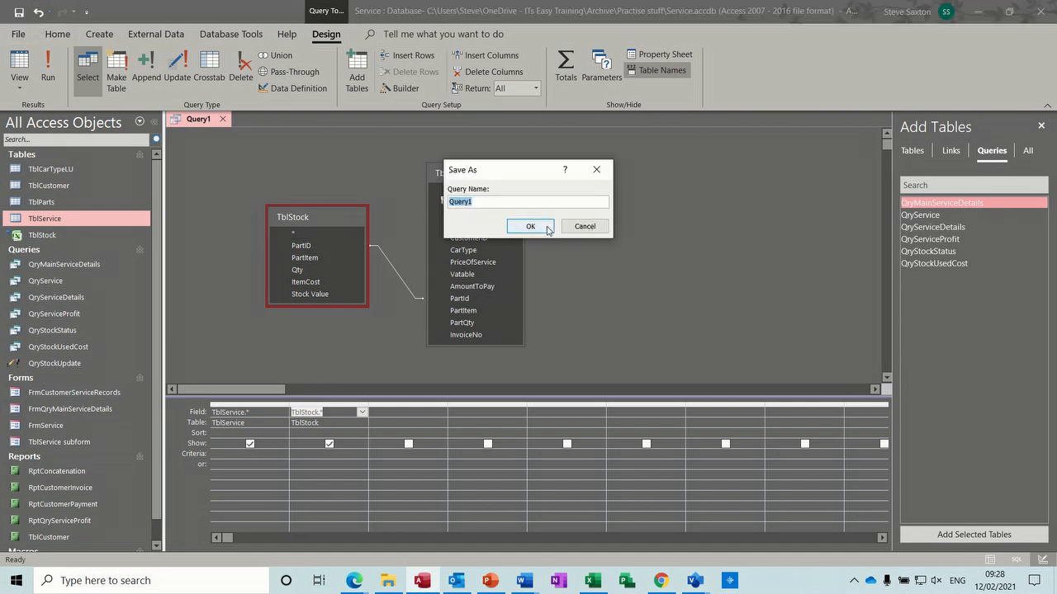
pyautogui.click(521, 226)
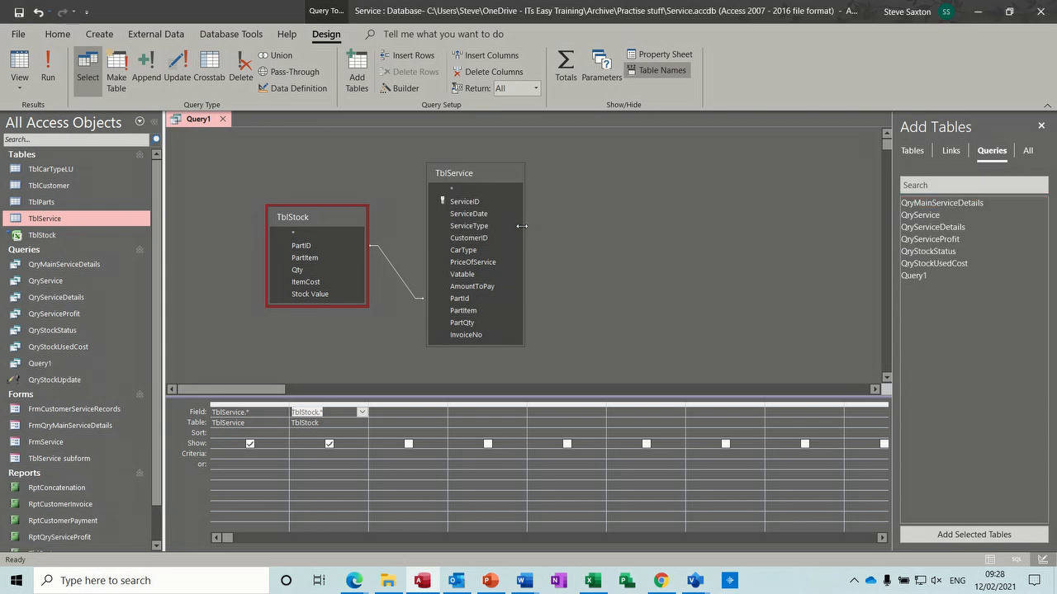
pyautogui.click(224, 120)
# Start the Report Wizard based on Query1 and add ServiceDate to the selected report fields
pyautogui.click(51, 364)
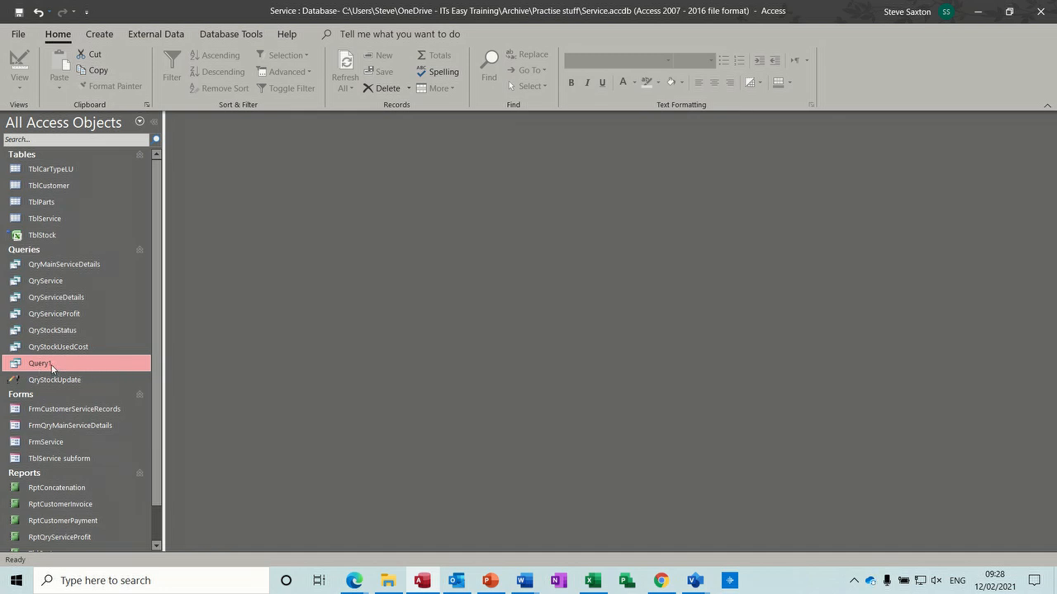
pyautogui.click(101, 36)
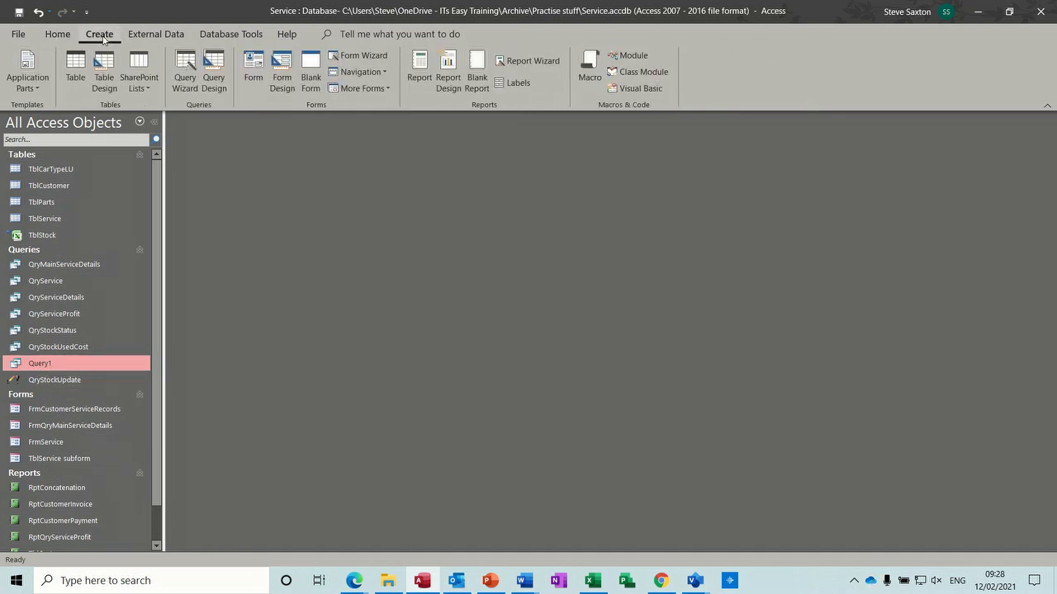
pyautogui.click(529, 61)
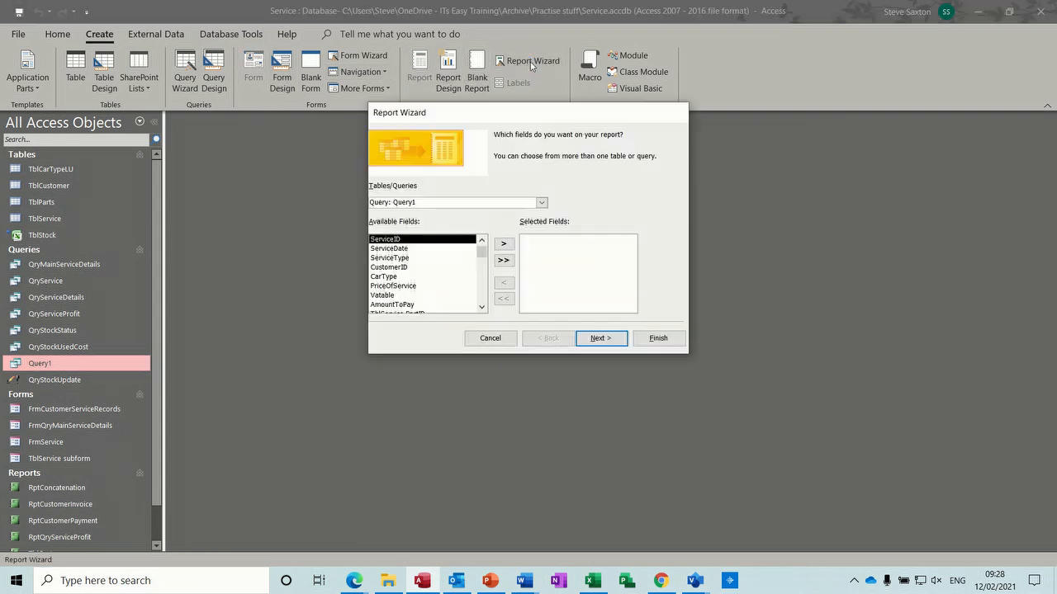
pyautogui.click(394, 248)
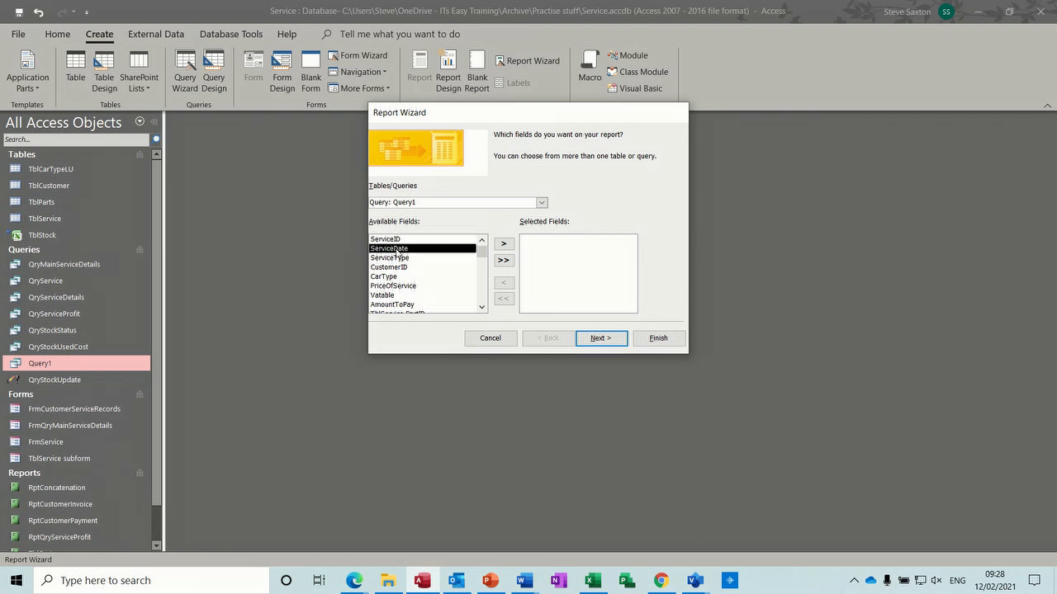
pyautogui.click(503, 243)
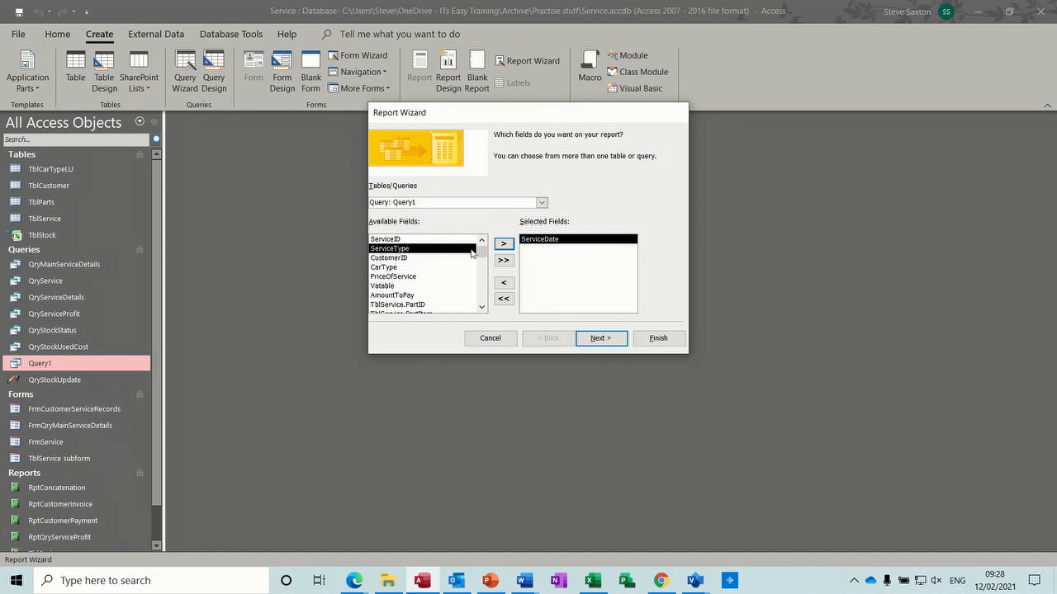
# Add the TblStock.PartItem field to the report's selected fields
pyautogui.click(482, 308)
pyautogui.click(482, 308)
pyautogui.click(482, 308)
pyautogui.click(482, 308)
pyautogui.click(482, 308)
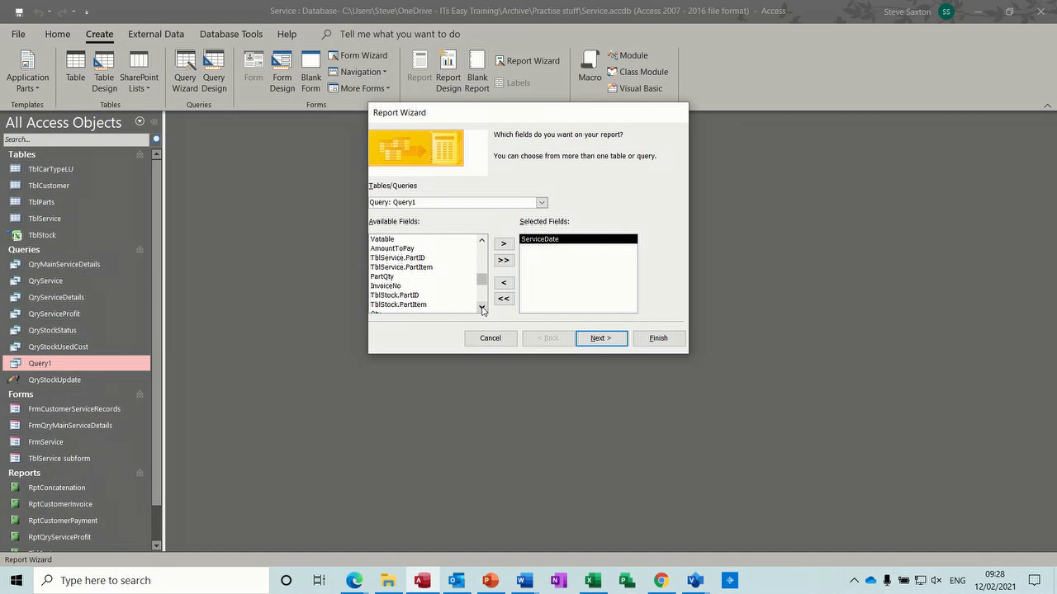
pyautogui.click(482, 308)
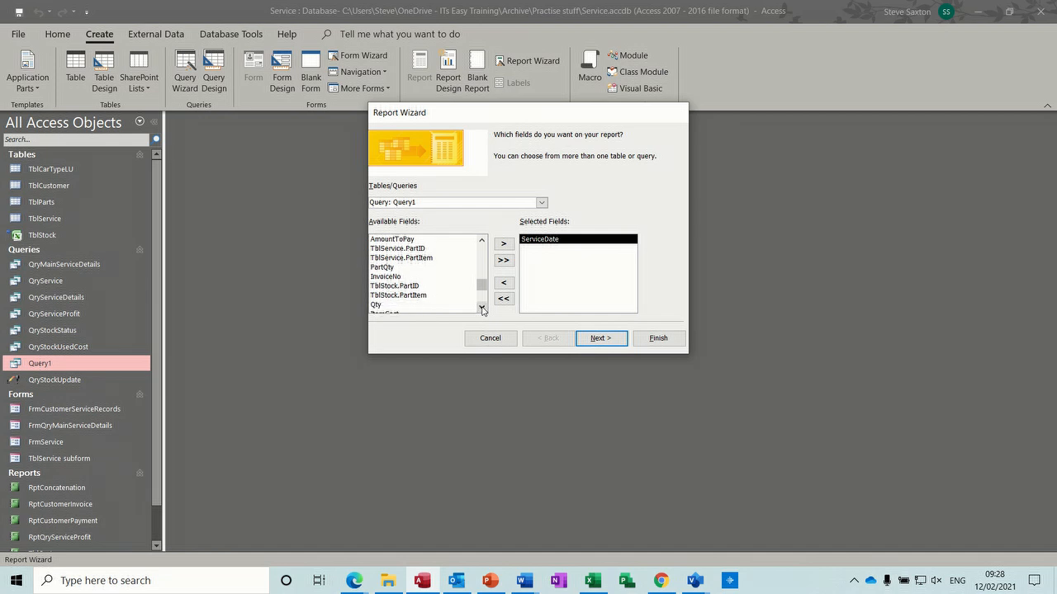
pyautogui.click(482, 308)
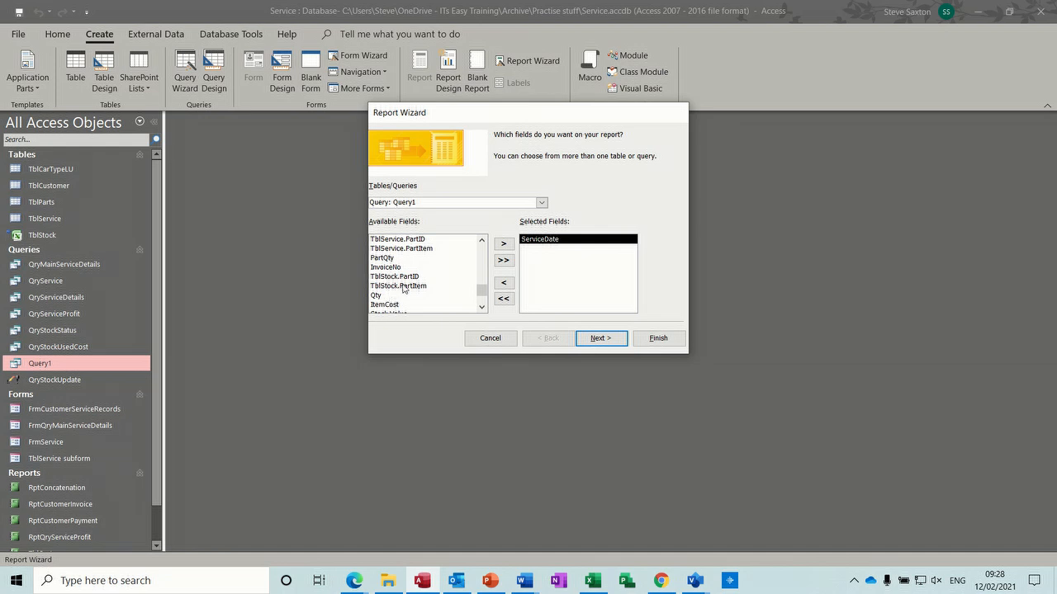
pyautogui.click(482, 308)
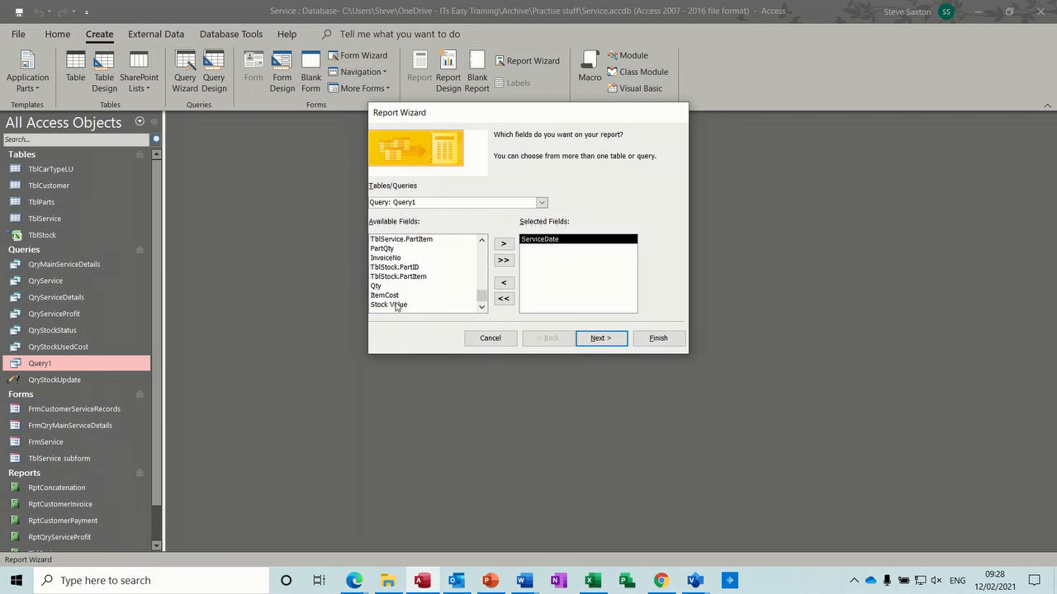
pyautogui.click(417, 278)
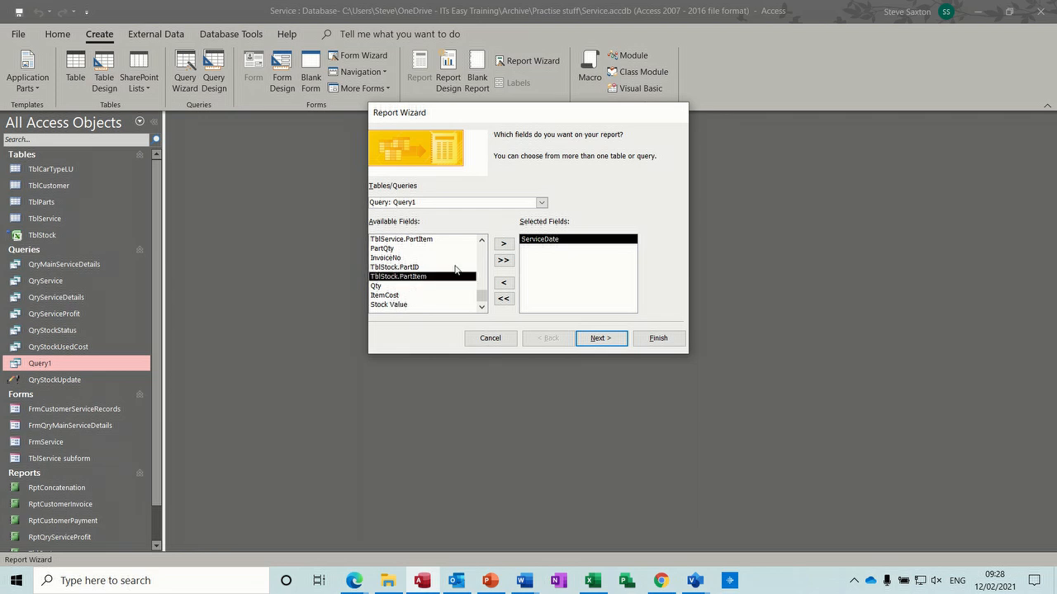
pyautogui.click(502, 244)
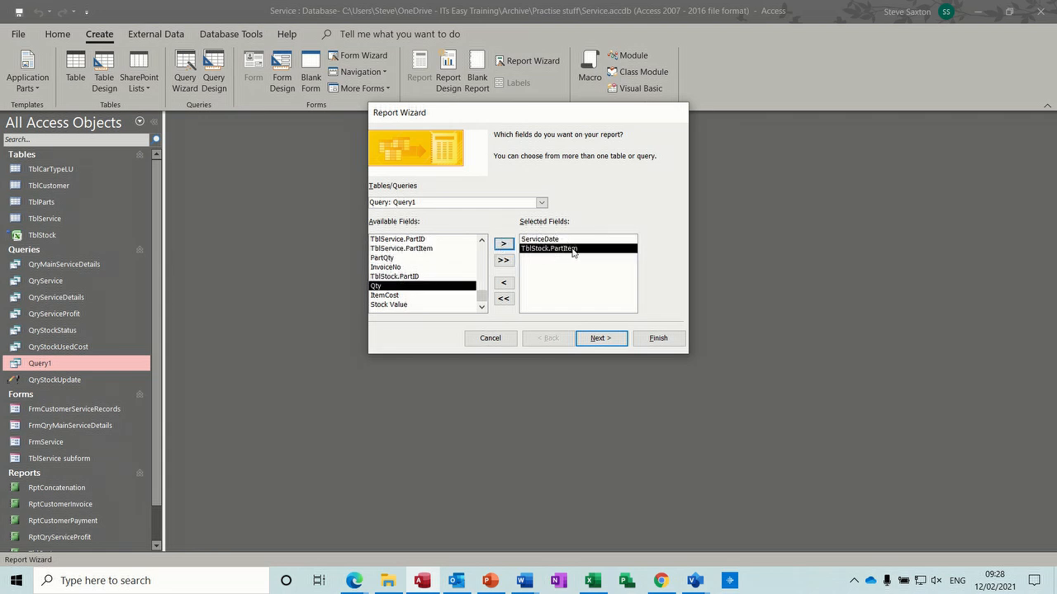
# Add the Qty and ItemCost fields to the report's selected fields
pyautogui.click(405, 305)
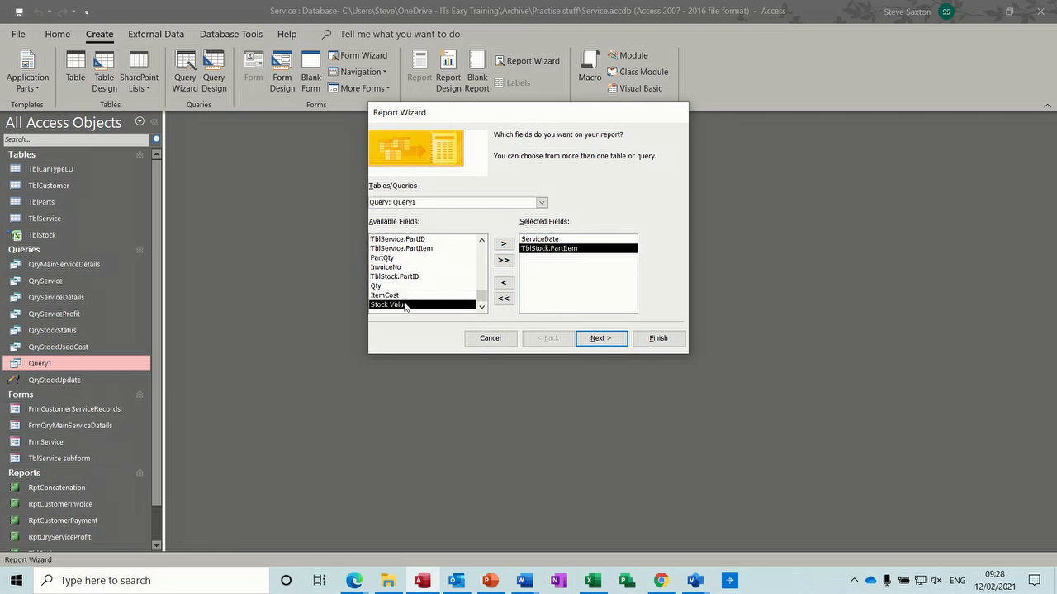
pyautogui.click(399, 296)
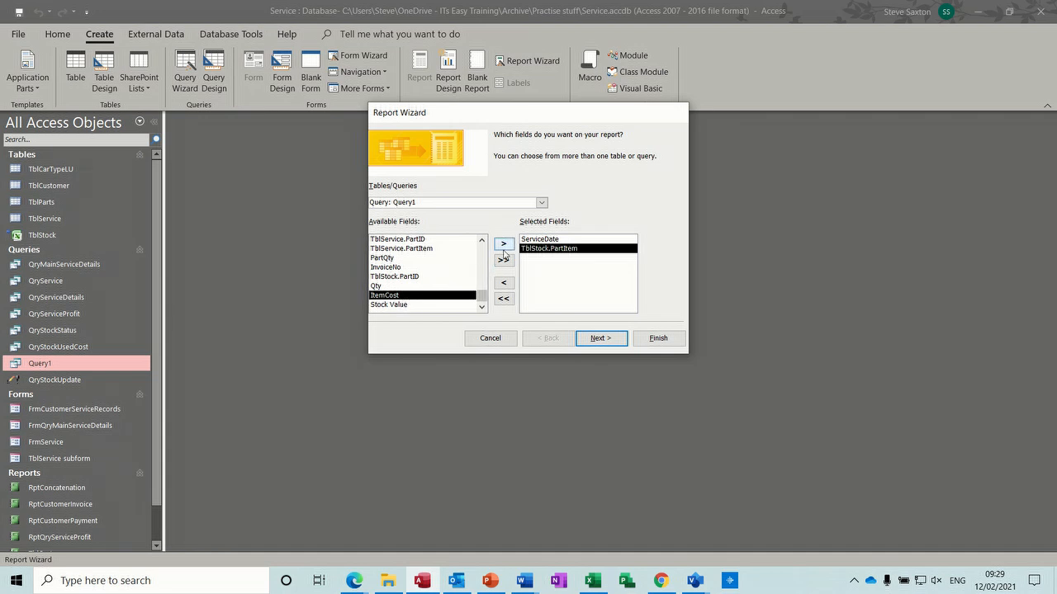
pyautogui.click(402, 286)
pyautogui.click(503, 245)
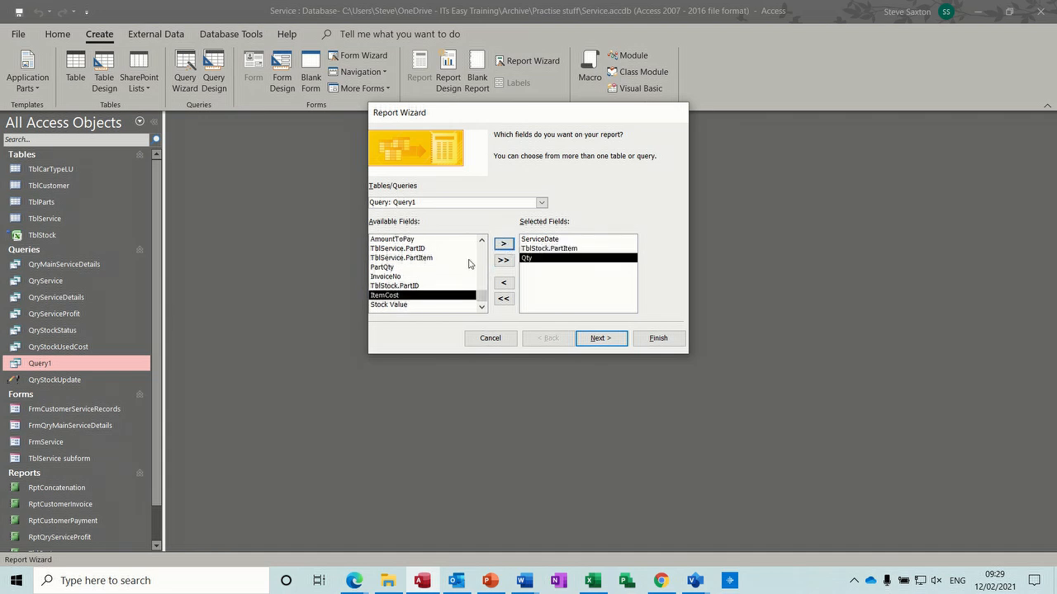
pyautogui.click(503, 245)
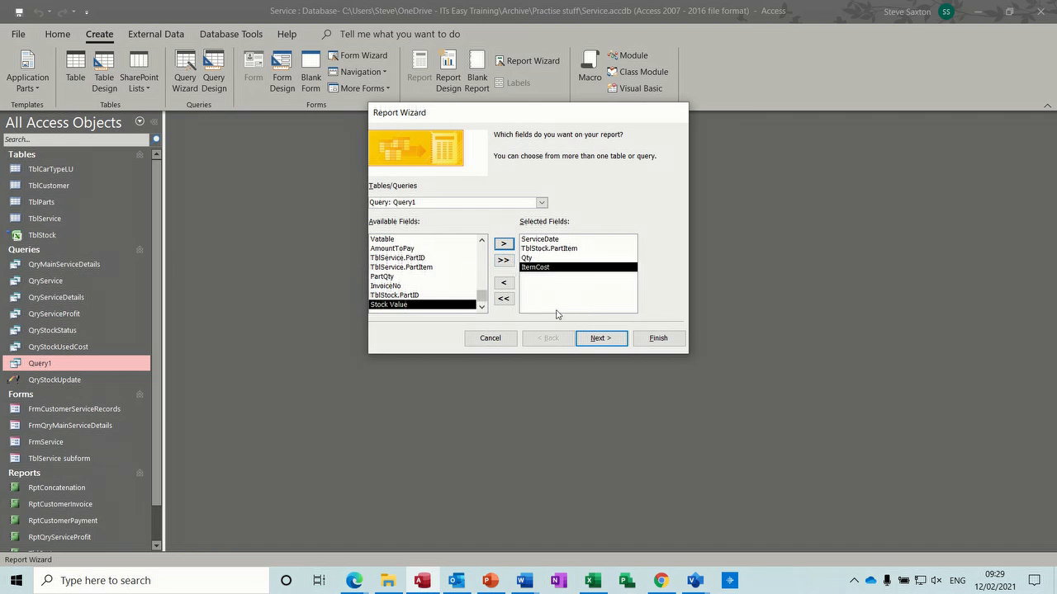
# Group the report by ServiceDate by month and continue to the sorting and summary settings
pyautogui.click(601, 338)
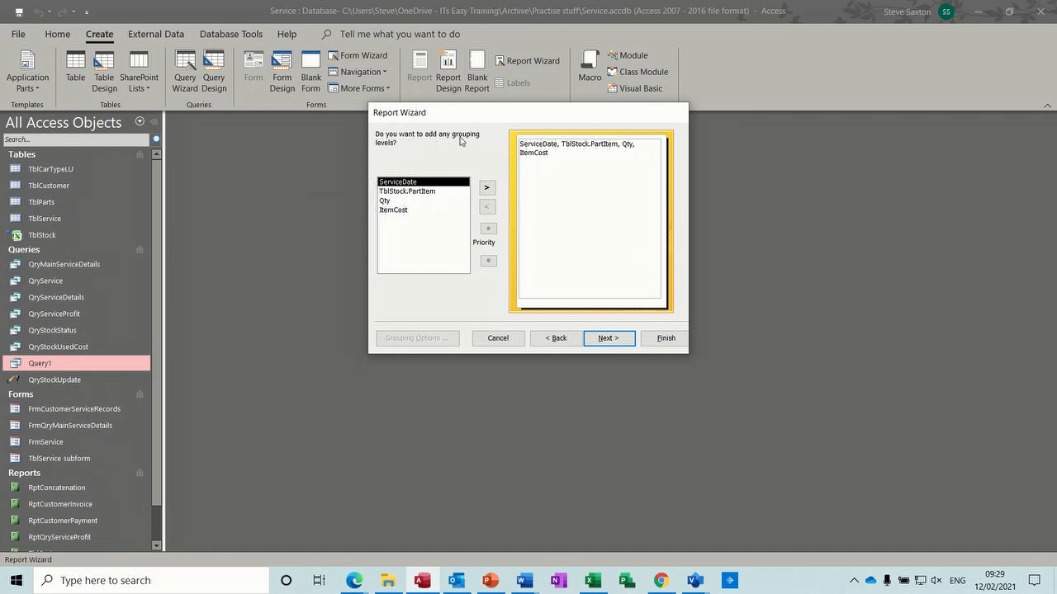
pyautogui.click(487, 189)
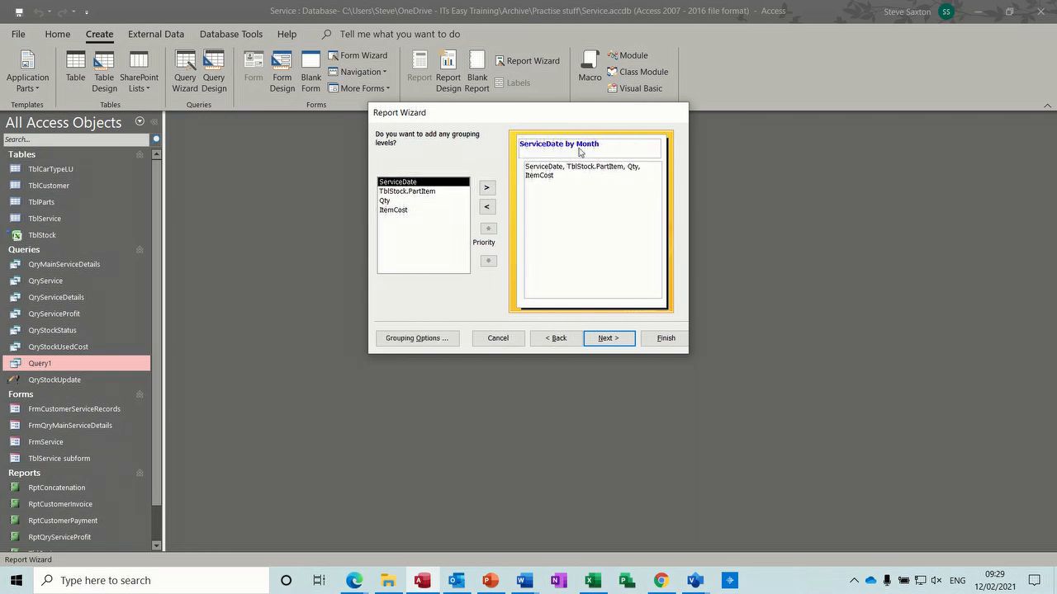
pyautogui.click(610, 340)
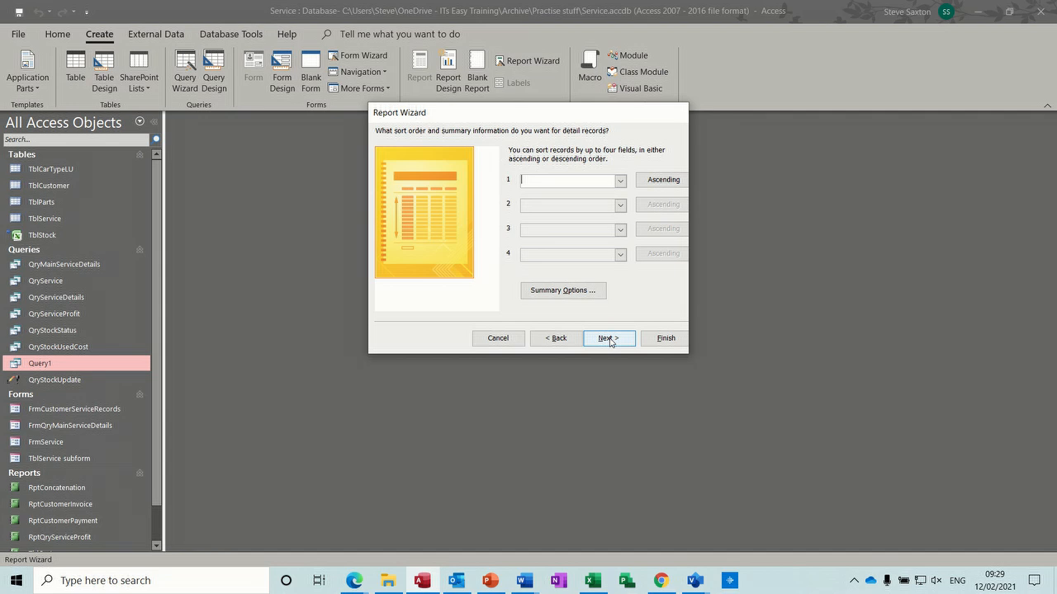
# Set the report summary to sum ItemCost and calculate the percent of total for sums, keeping Detail and Summary
pyautogui.click(545, 294)
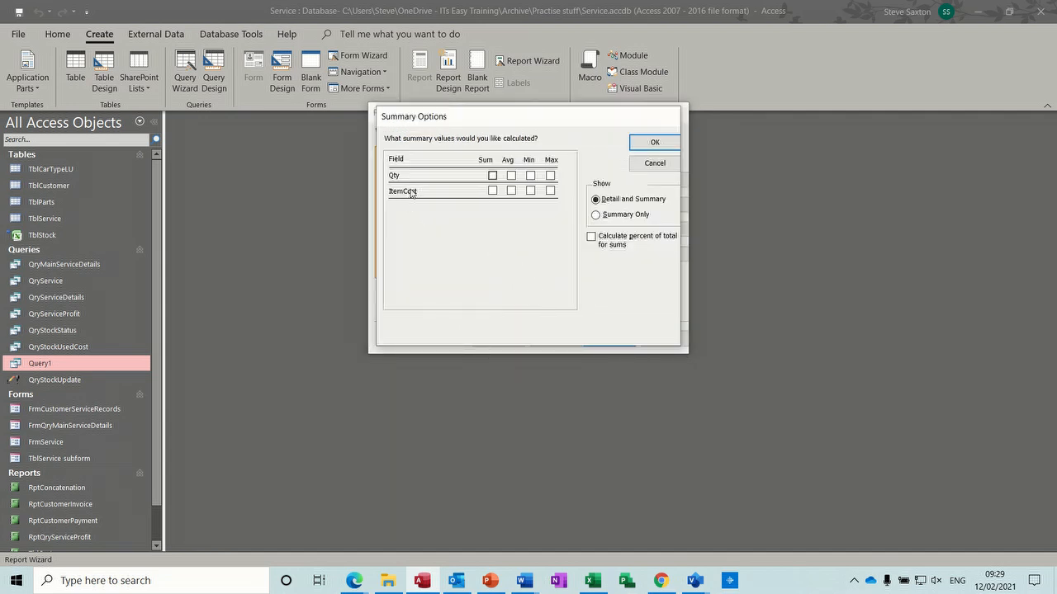
pyautogui.click(492, 191)
pyautogui.click(593, 242)
pyautogui.click(655, 143)
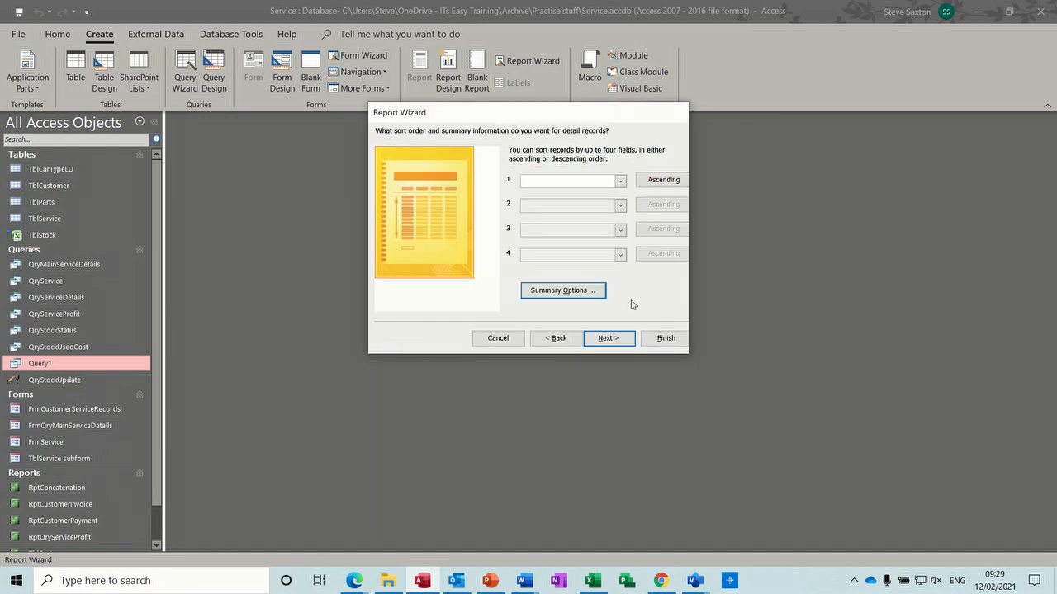
pyautogui.click(612, 340)
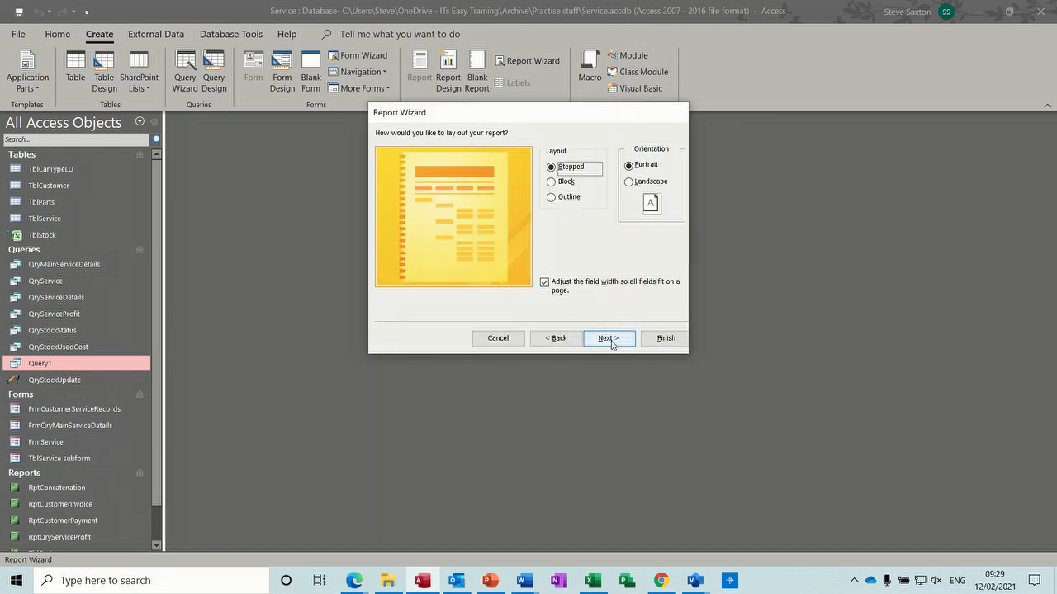
# Choose Landscape orientation, compare the Block and Outline layouts, and keep the Stepped layout for the report
pyautogui.click(629, 185)
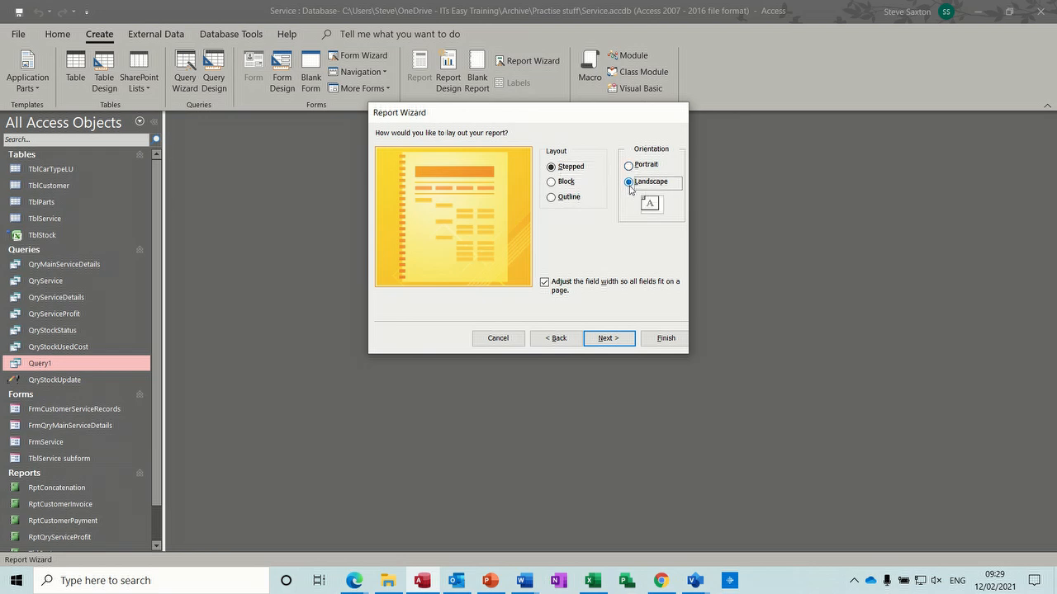
pyautogui.click(552, 183)
pyautogui.click(551, 198)
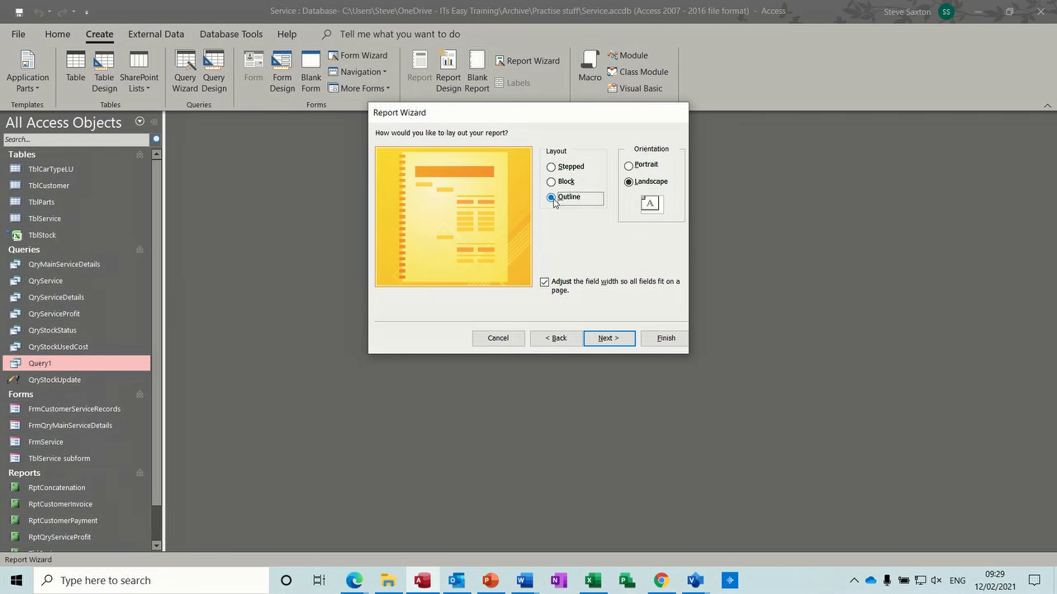
pyautogui.click(551, 183)
pyautogui.click(552, 169)
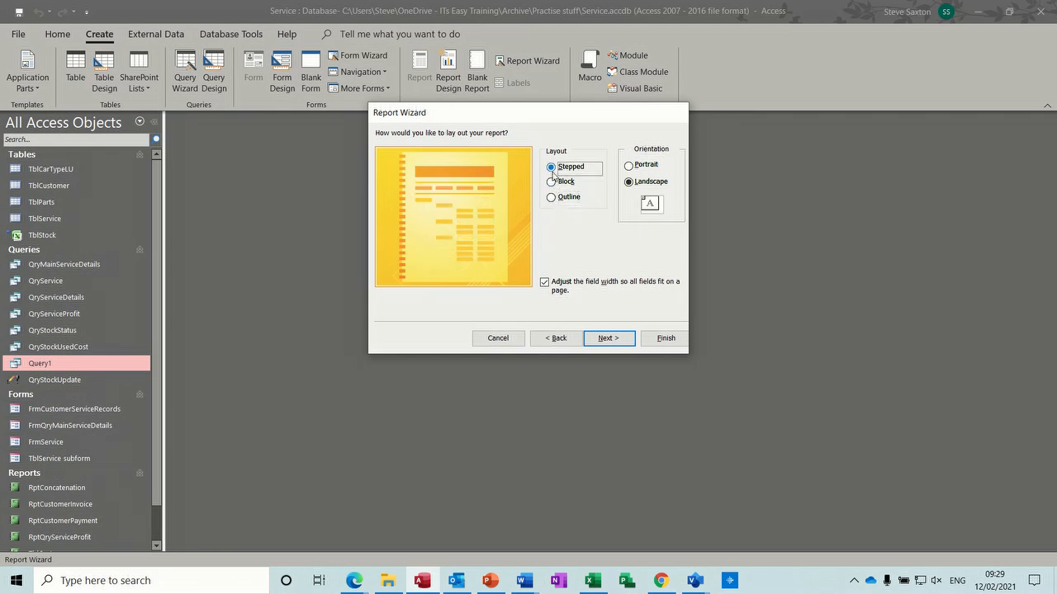
pyautogui.click(608, 338)
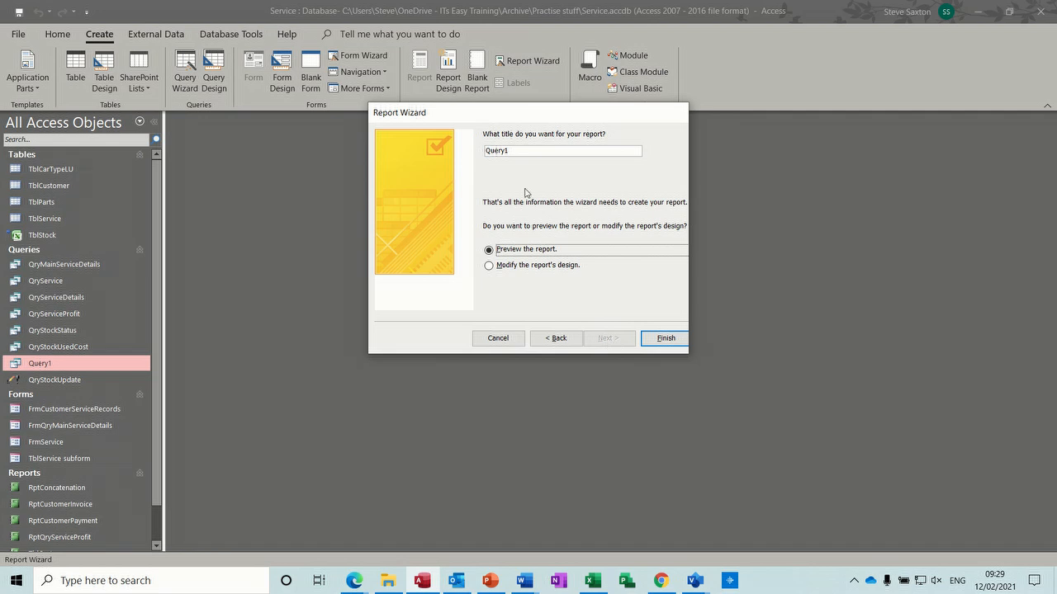
# Title the report rptQuery1, finish the wizard, and review the whole page in the preview
pyautogui.click(487, 150)
pyautogui.write('rpt')
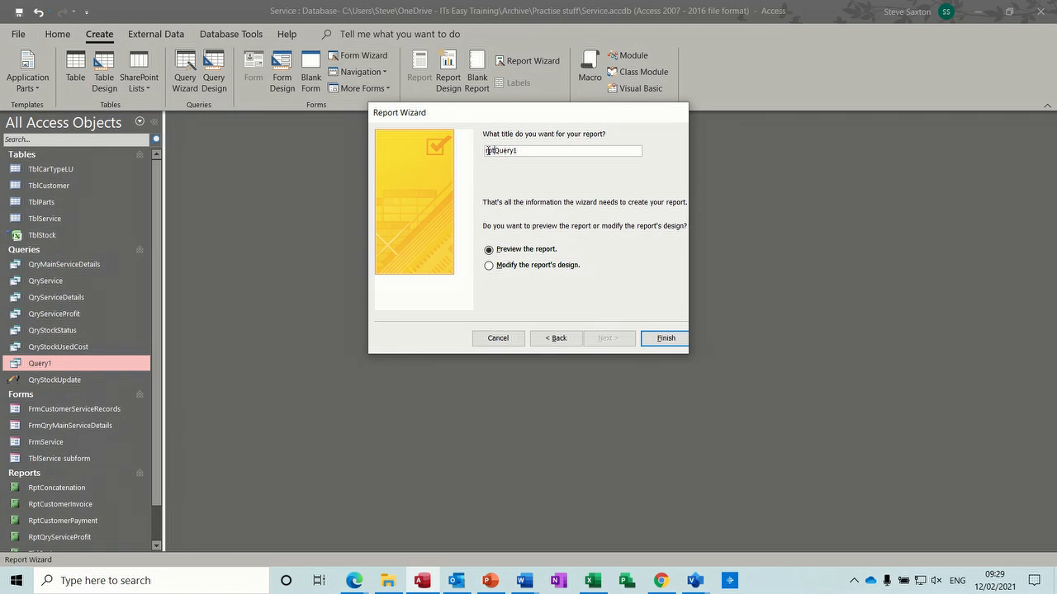
pyautogui.click(664, 337)
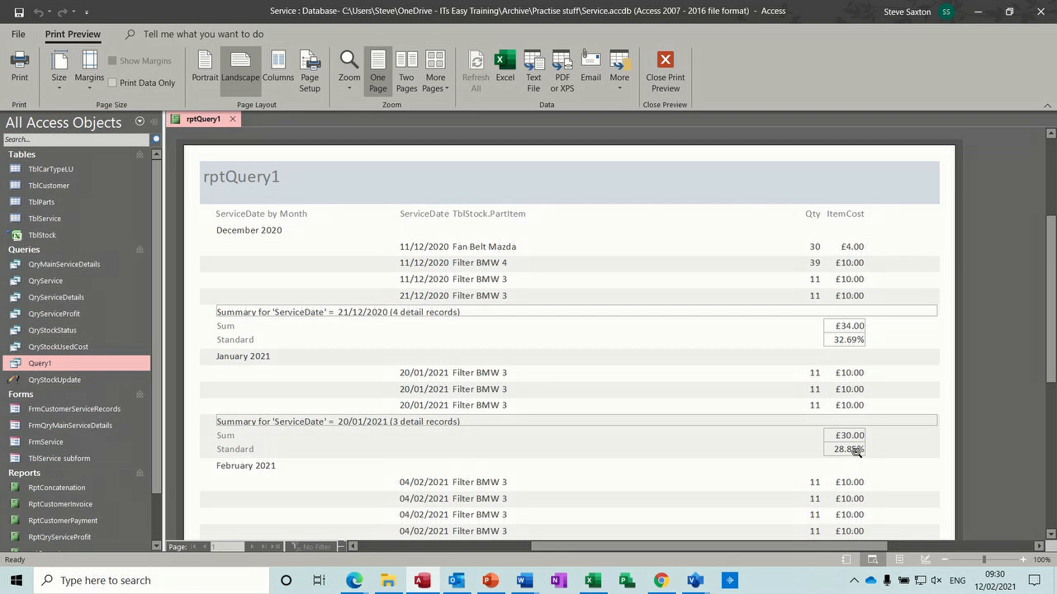
pyautogui.moveTo(1053, 287); pyautogui.dragTo(1055, 363)
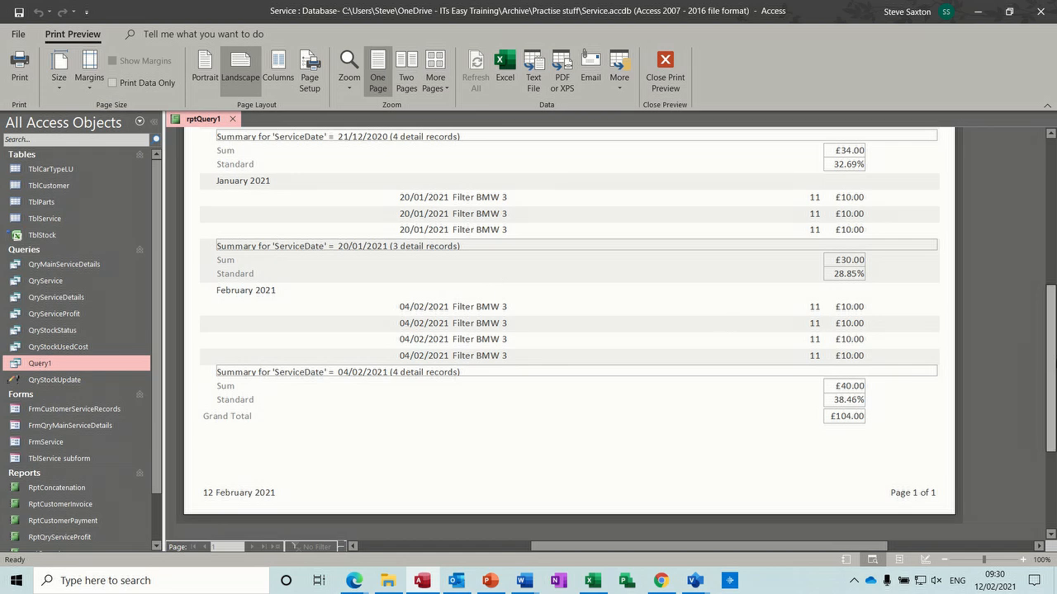
pyautogui.moveTo(1054, 369); pyautogui.dragTo(1054, 315)
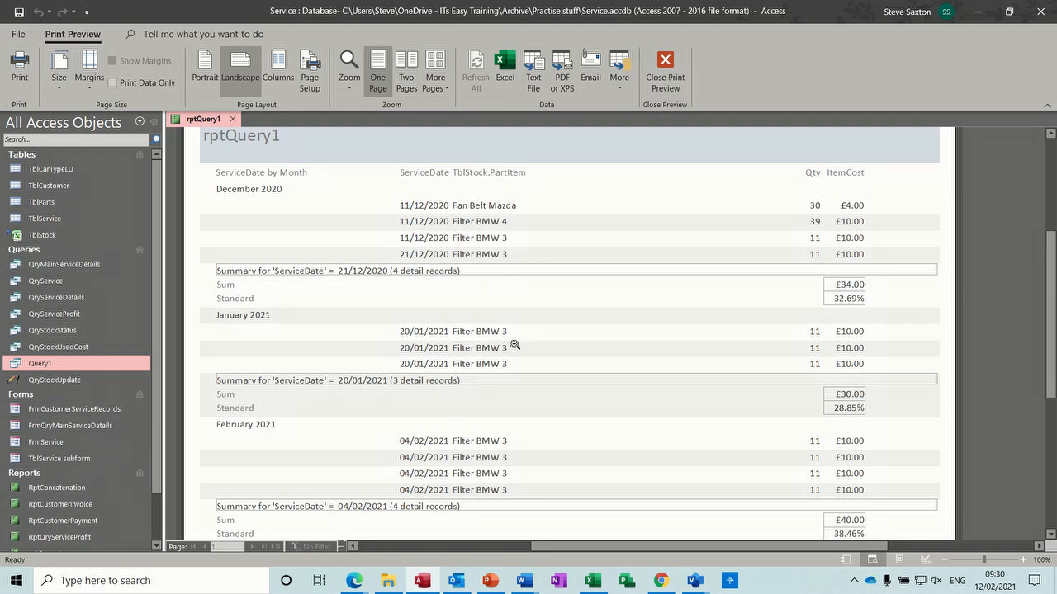
# In the report's design, change the header title to Stock Report and make all the Page Header labels bold
pyautogui.click(665, 76)
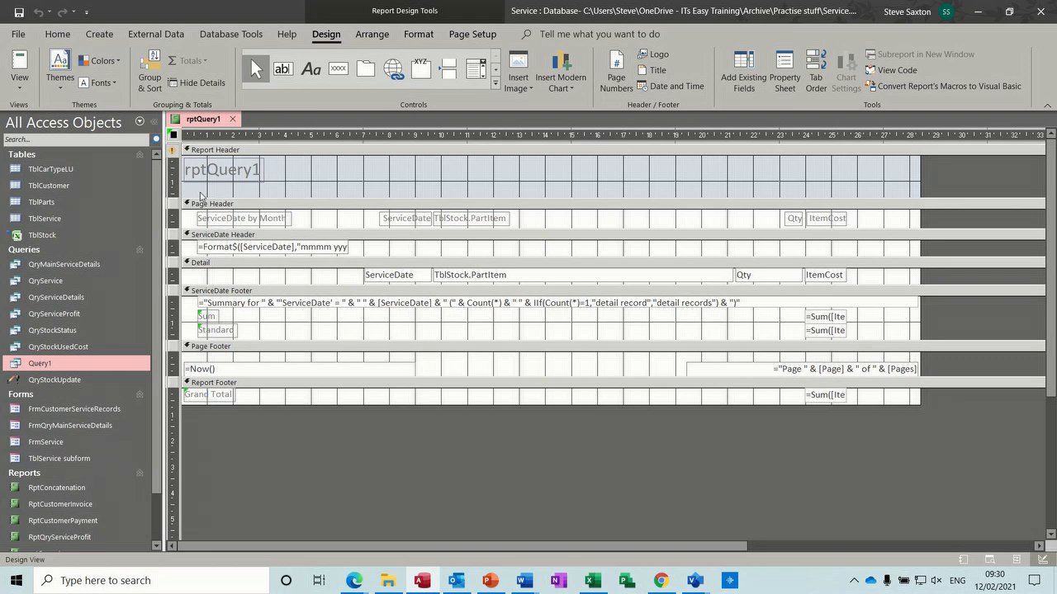
pyautogui.click(206, 175)
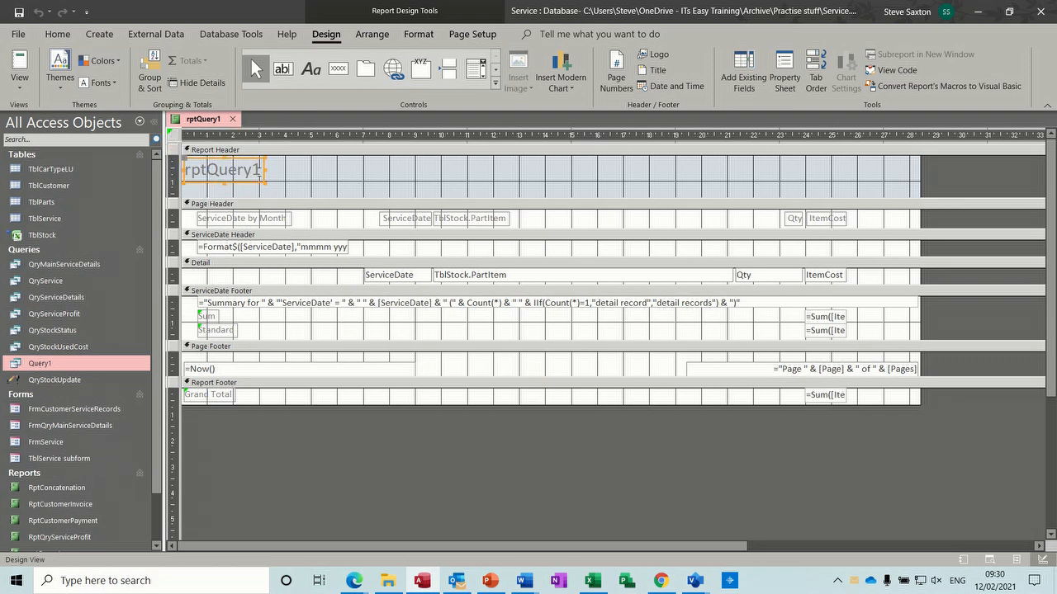
pyautogui.click(240, 170)
pyautogui.write('St')
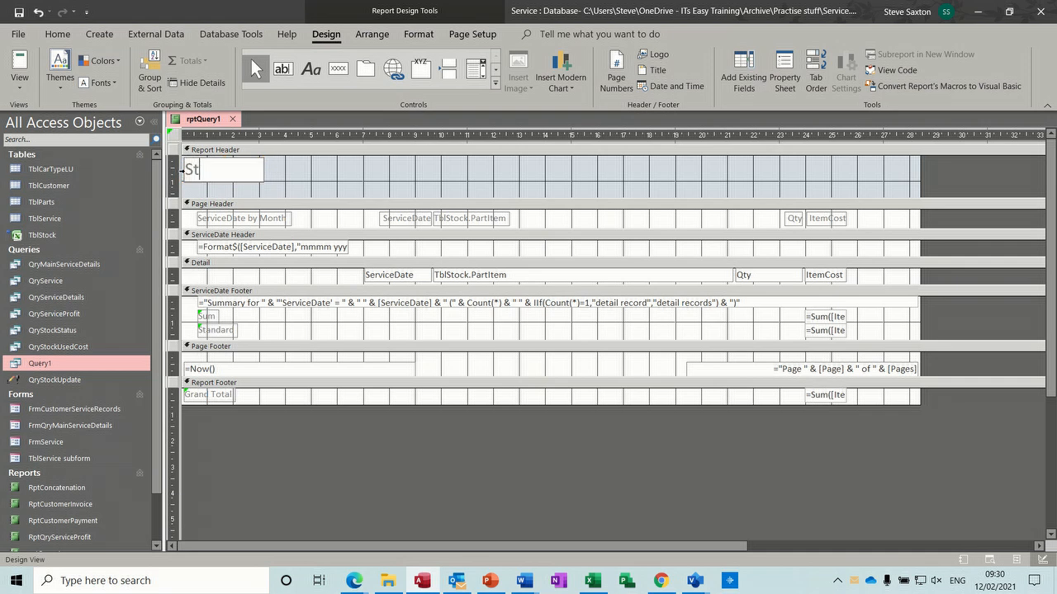
pyautogui.write('ock Report')
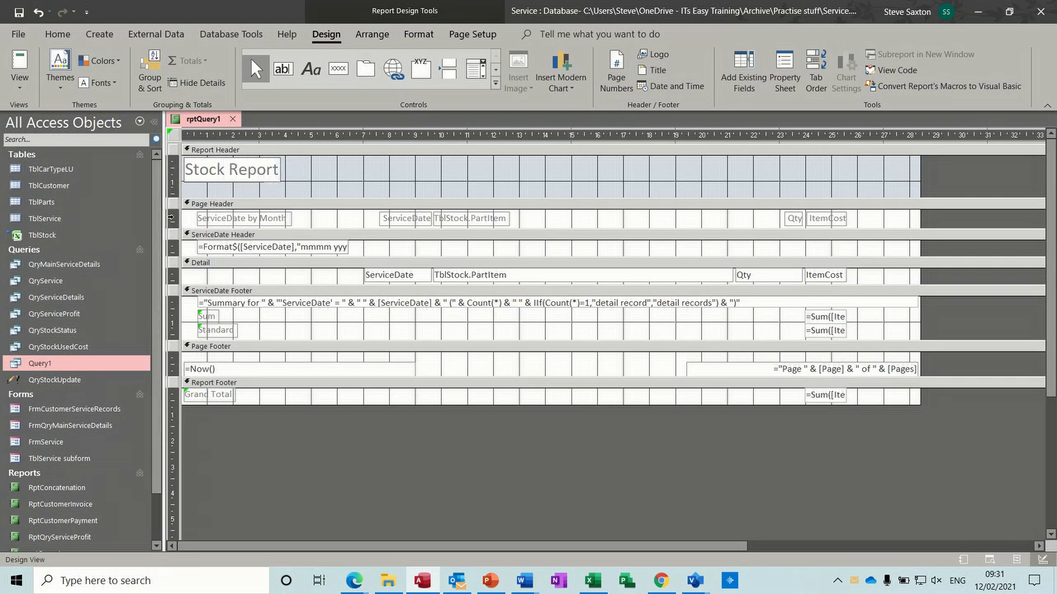
pyautogui.click(173, 218)
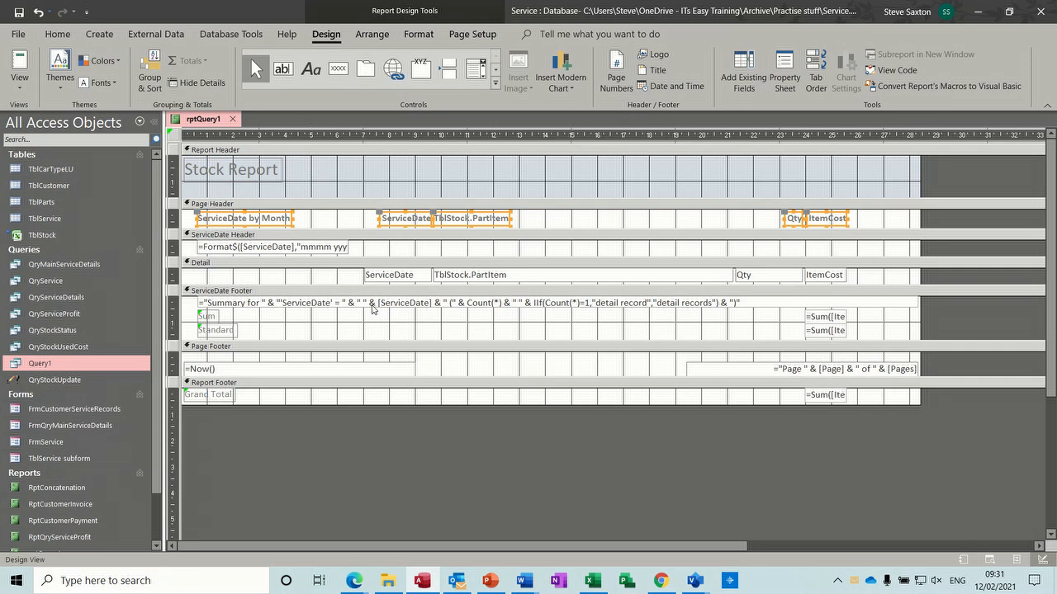
# Delete the "Summary for ServiceDate" text box from the ServiceDate Footer and display the report in Report View
pyautogui.click(371, 305)
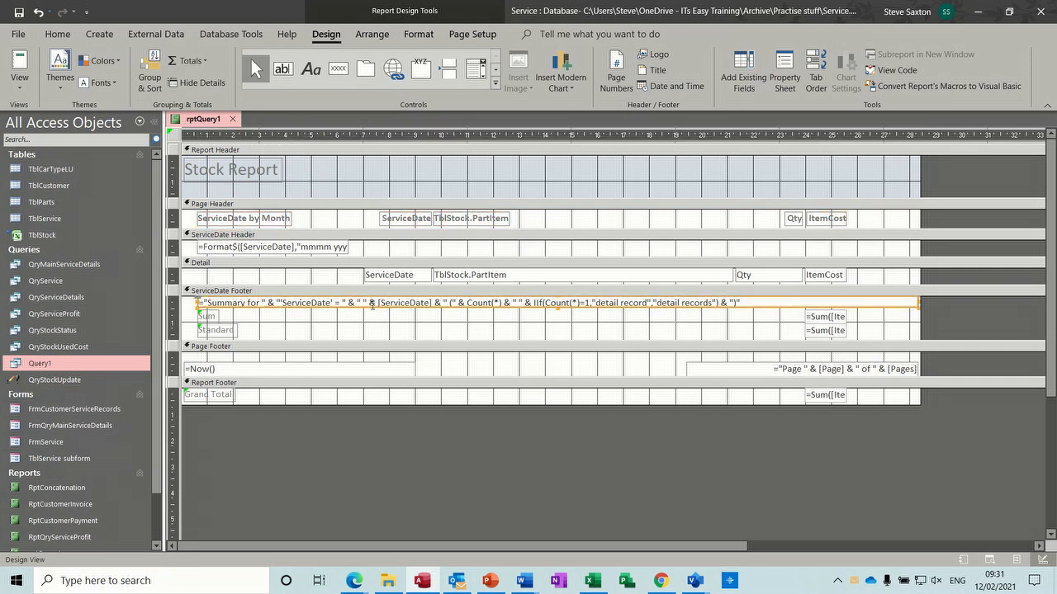
pyautogui.click(20, 60)
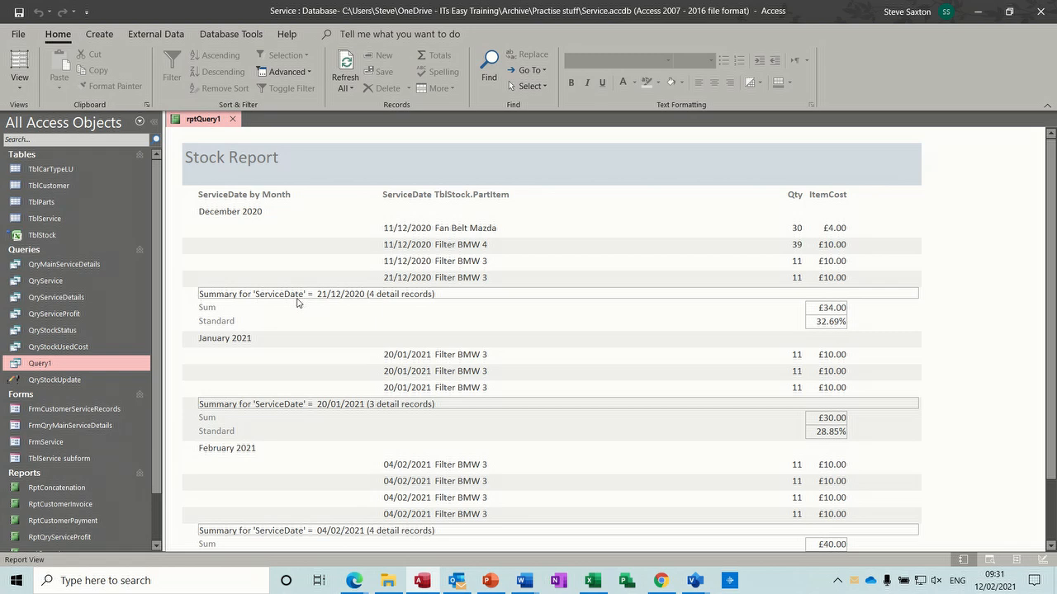
pyautogui.click(19, 82)
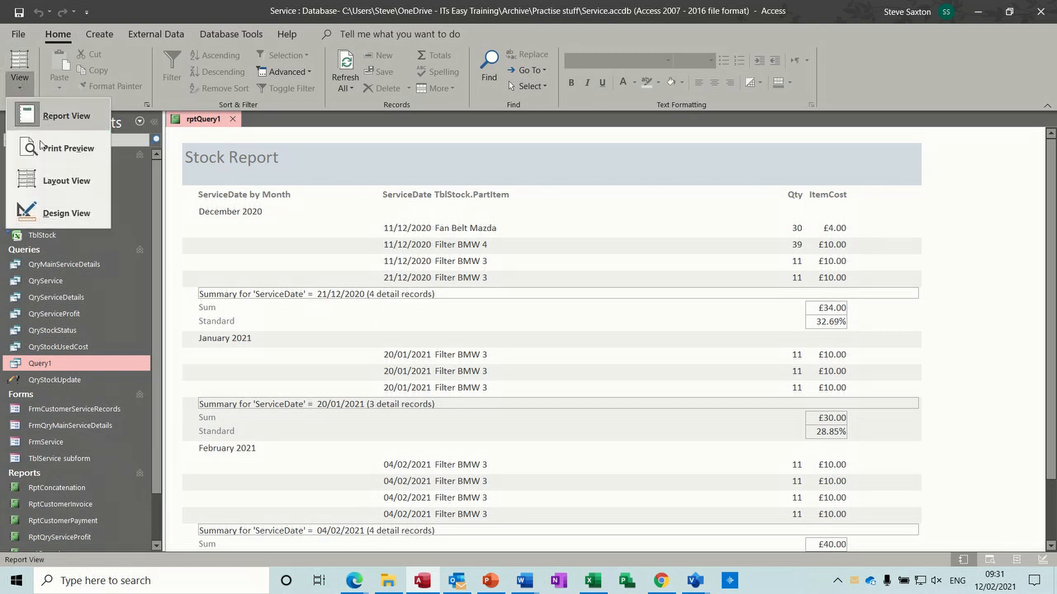
pyautogui.click(47, 206)
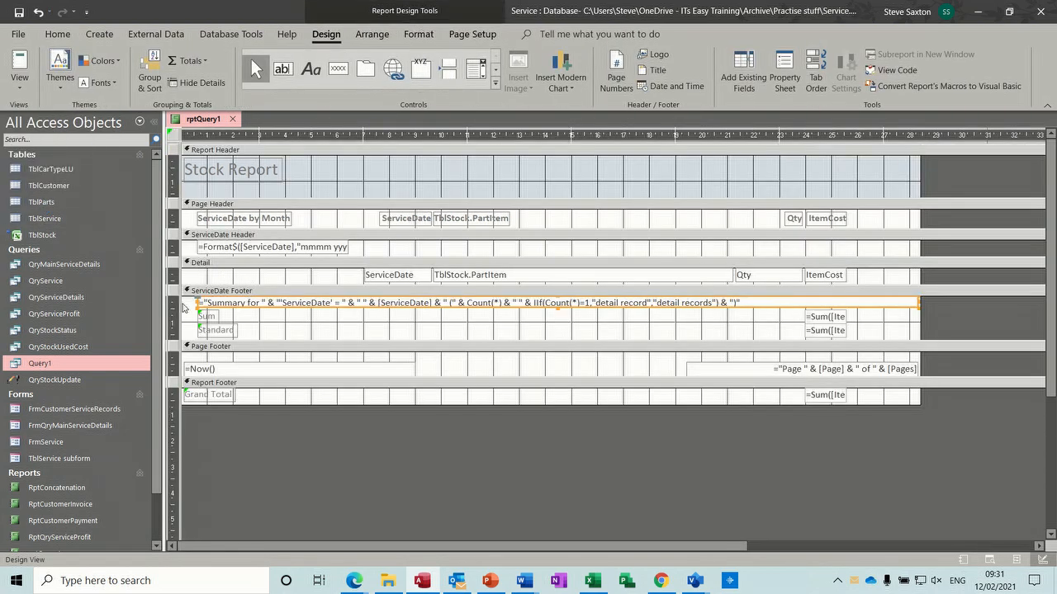
pyautogui.press('Delete')
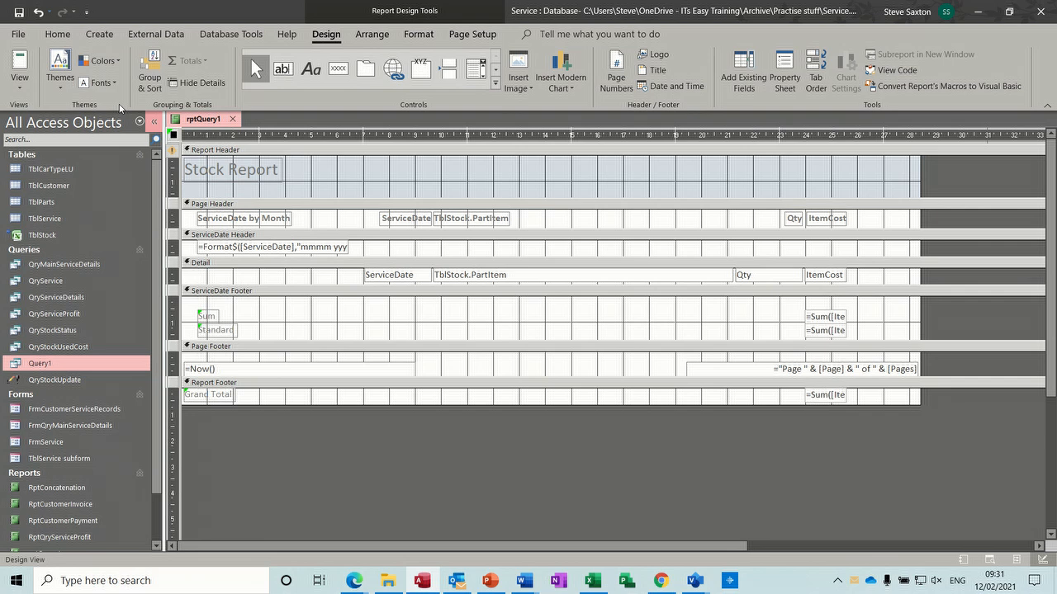
pyautogui.click(15, 58)
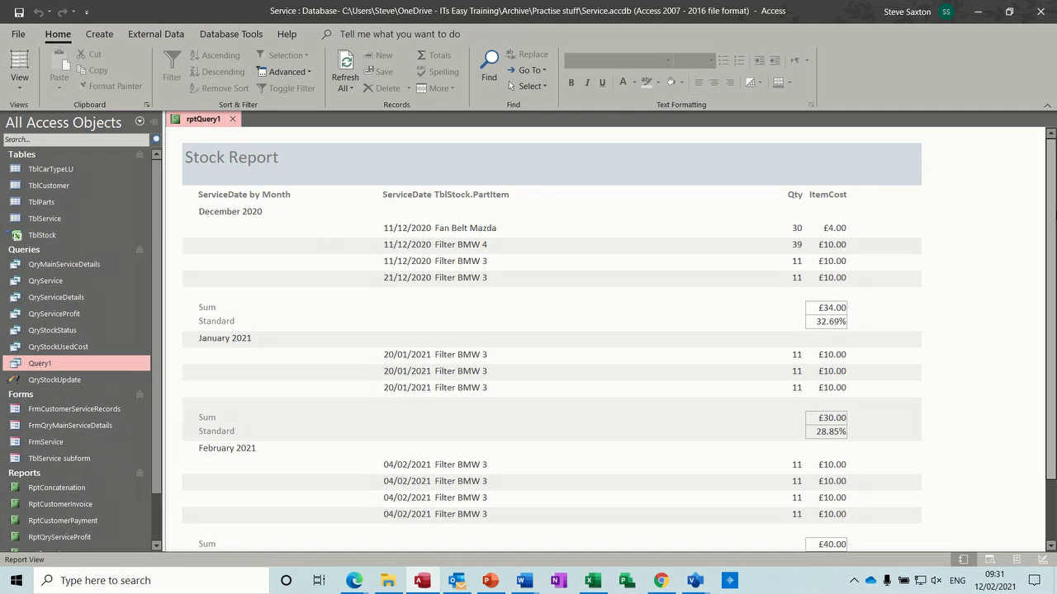
# Review the Stock Report down to its grand total, and close it with the design changes to rptQuery1 saved
pyautogui.scroll(-3, 1055, 213)
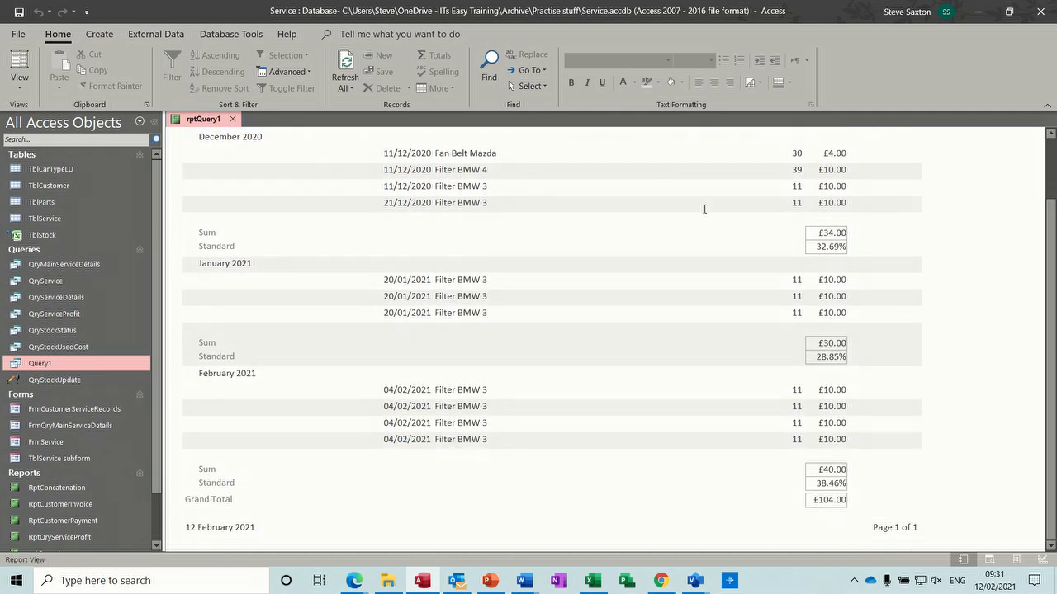
pyautogui.click(232, 119)
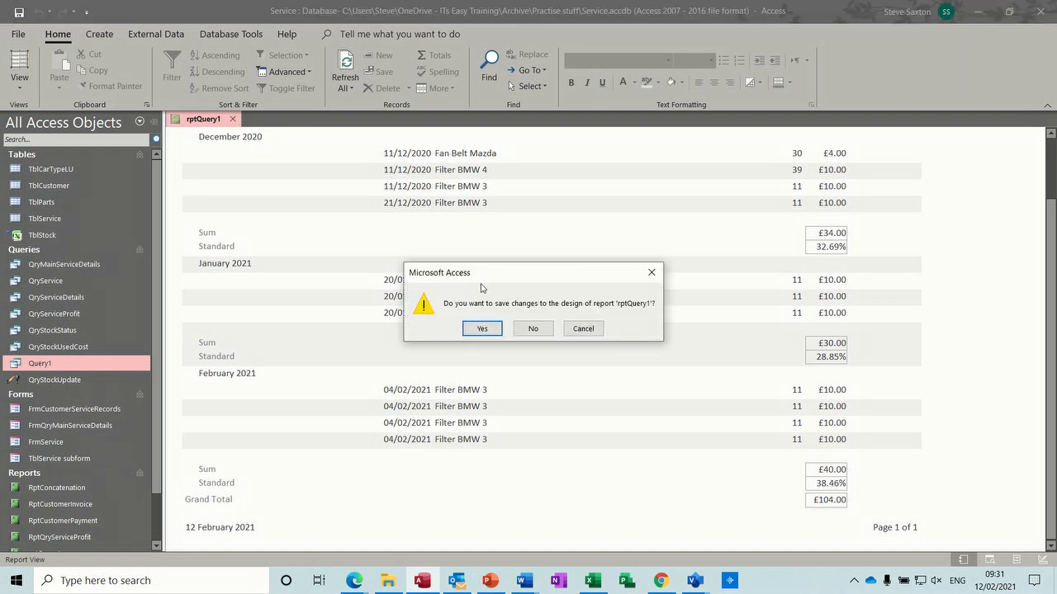
pyautogui.click(484, 330)
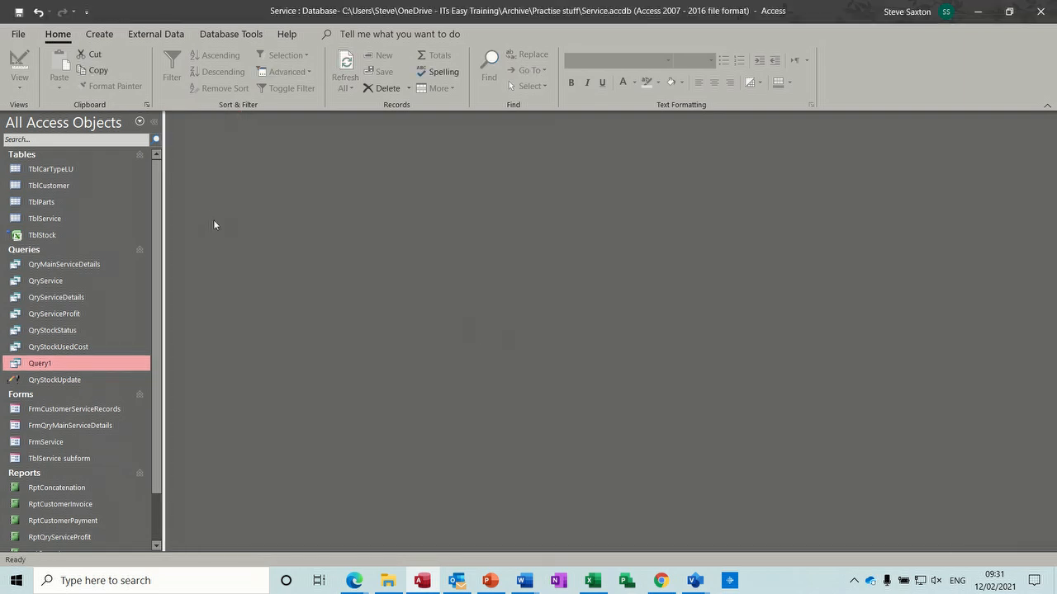
# Switch to the stock workbook in Excel and add BMW Hub Cap in row 16 with quantity 10 and item cost 20
pyautogui.click(42, 237)
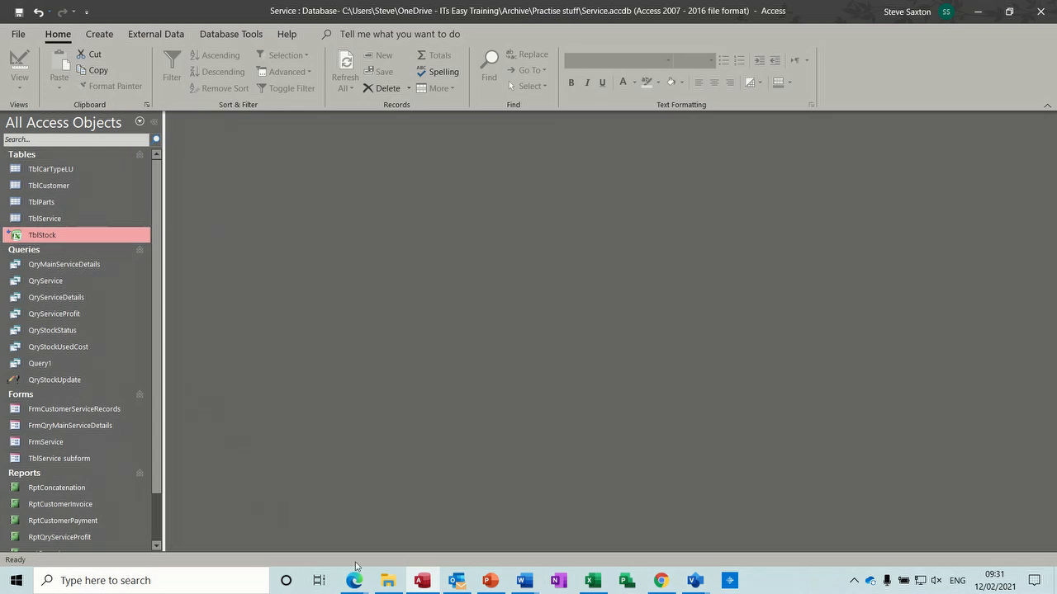
pyautogui.click(591, 581)
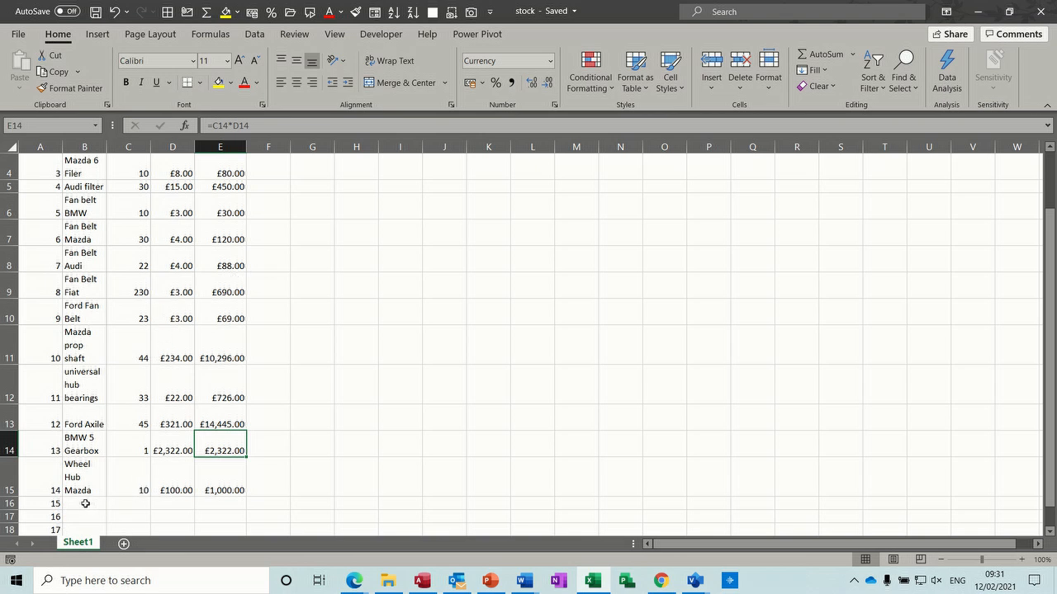
pyautogui.click(85, 504)
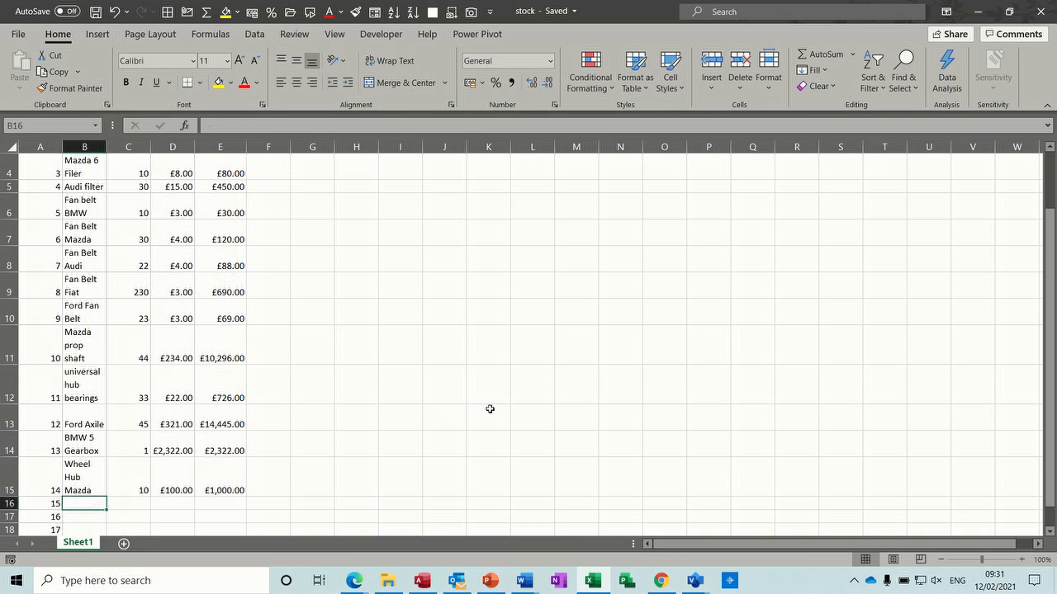
pyautogui.write('BMW ')
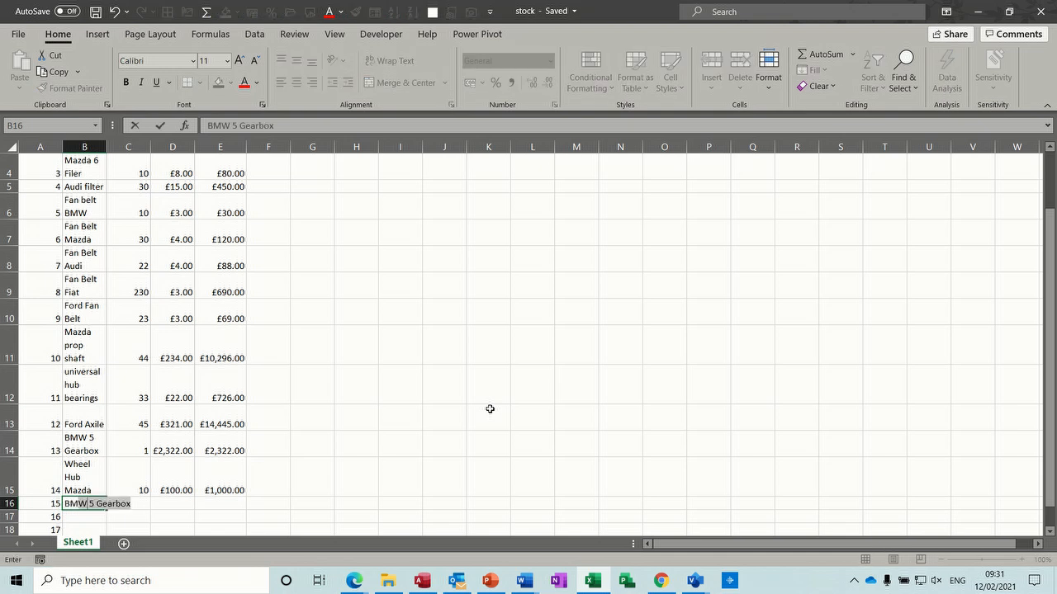
pyautogui.write('Hub Cap')
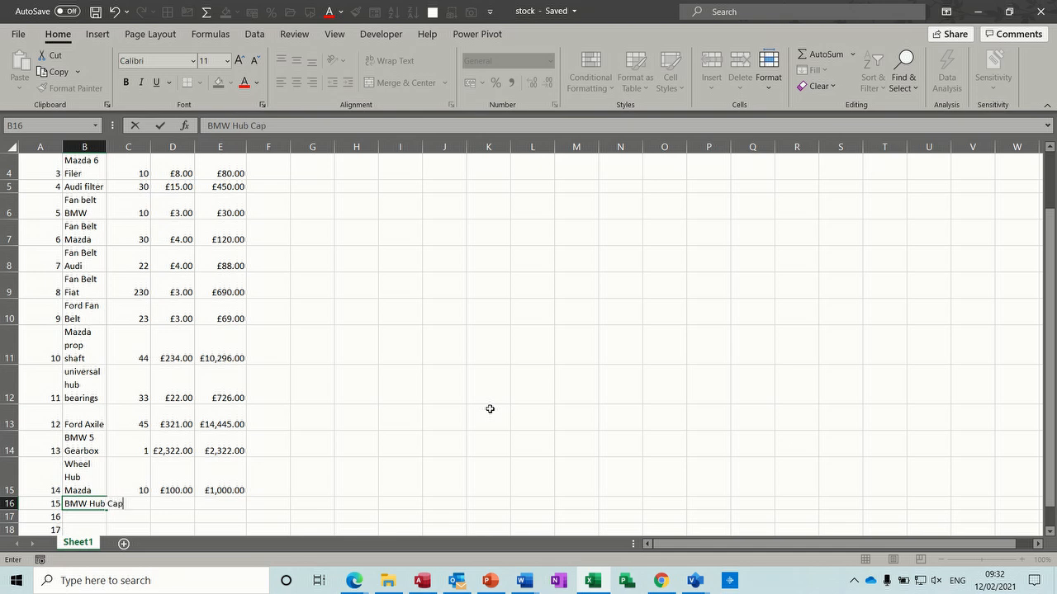
pyautogui.click(388, 492)
pyautogui.click(129, 504)
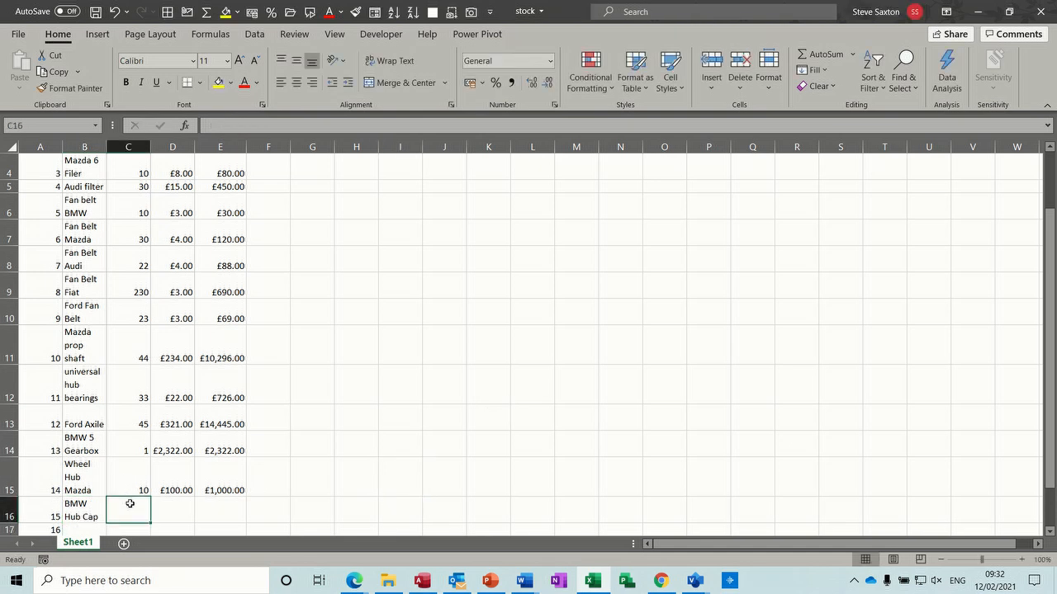
pyautogui.write('10')
pyautogui.click(167, 509)
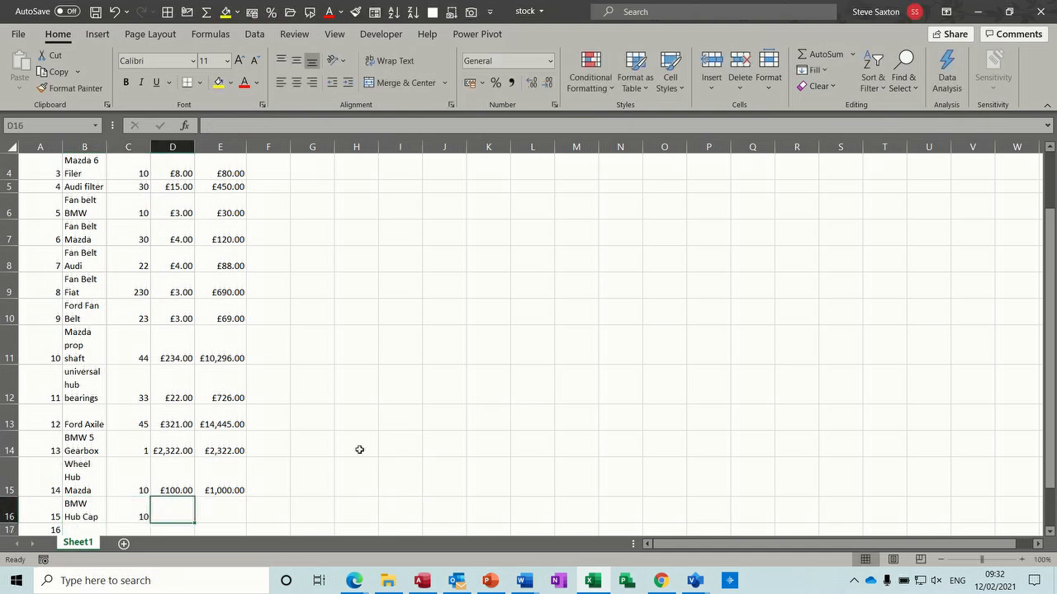
pyautogui.write('20')
pyautogui.click(415, 443)
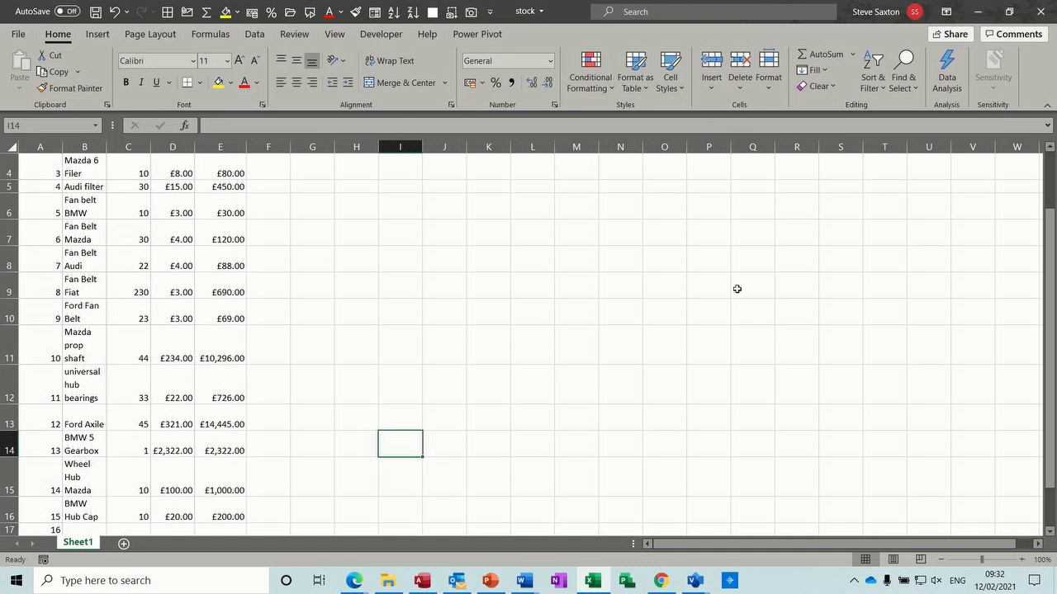
# Save and close the stock workbook, and switch back to the Service database in Access
pyautogui.hotkey('ctrl', 's')
pyautogui.hotkey('ctrl', 'w')
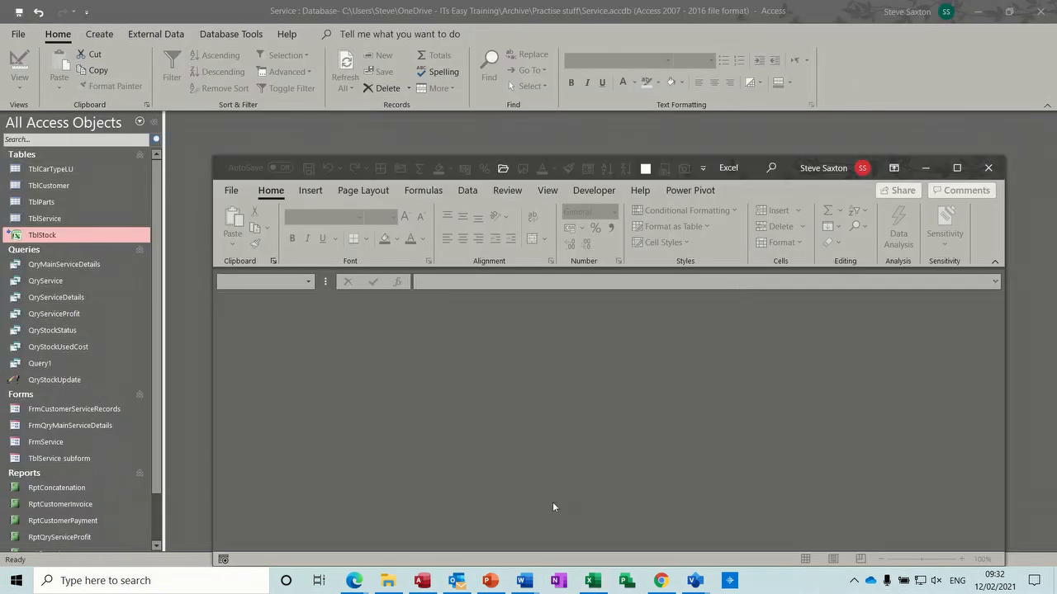
pyautogui.click(421, 579)
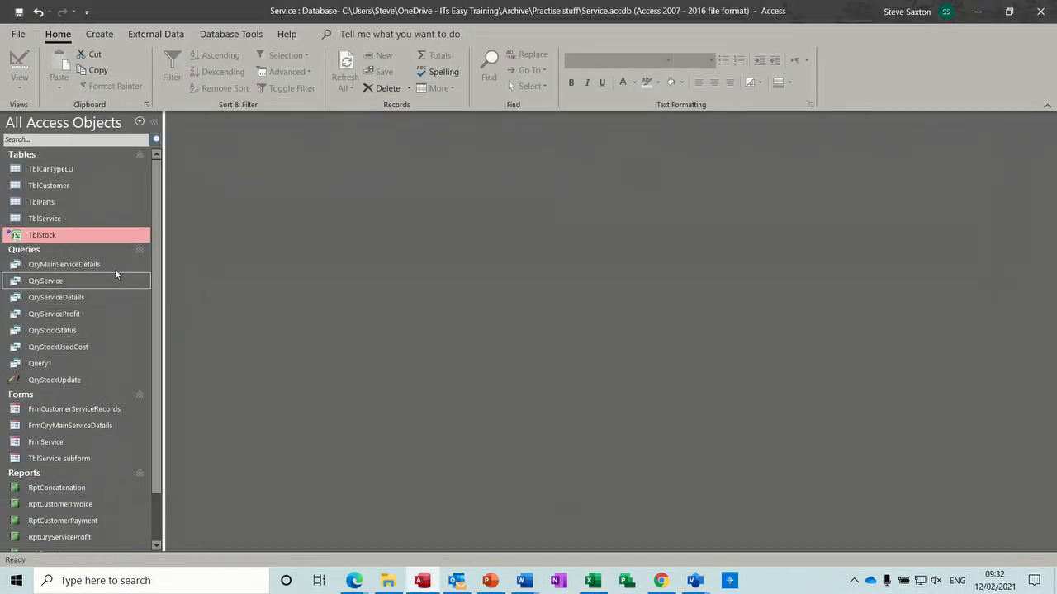
# Open the linked TblStock table to check the added stock item, and leave TblStock selected among the tables
pyautogui.doubleClick(82, 241)
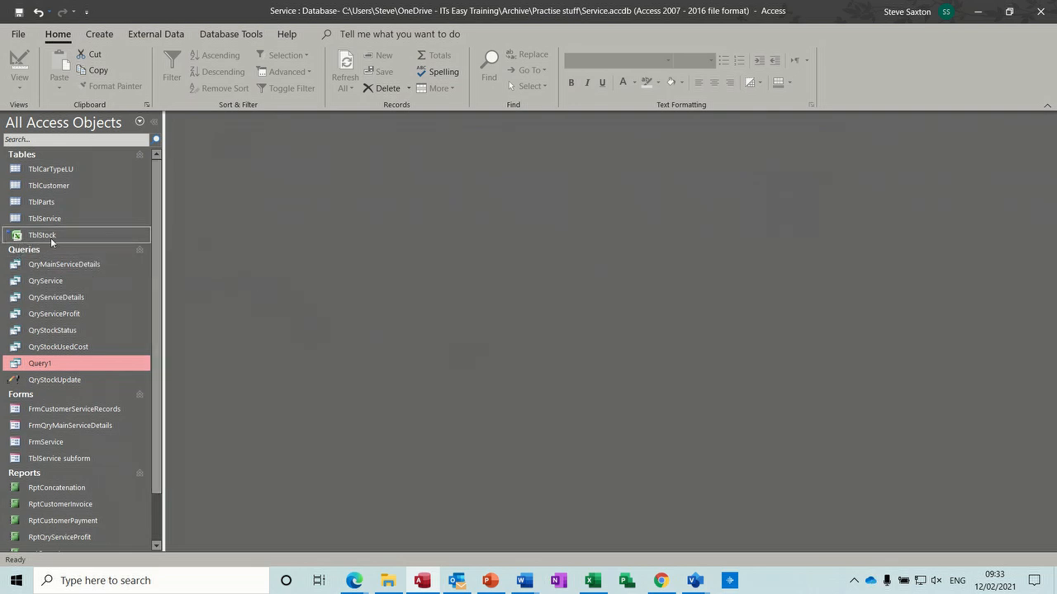
pyautogui.moveTo(46, 239)
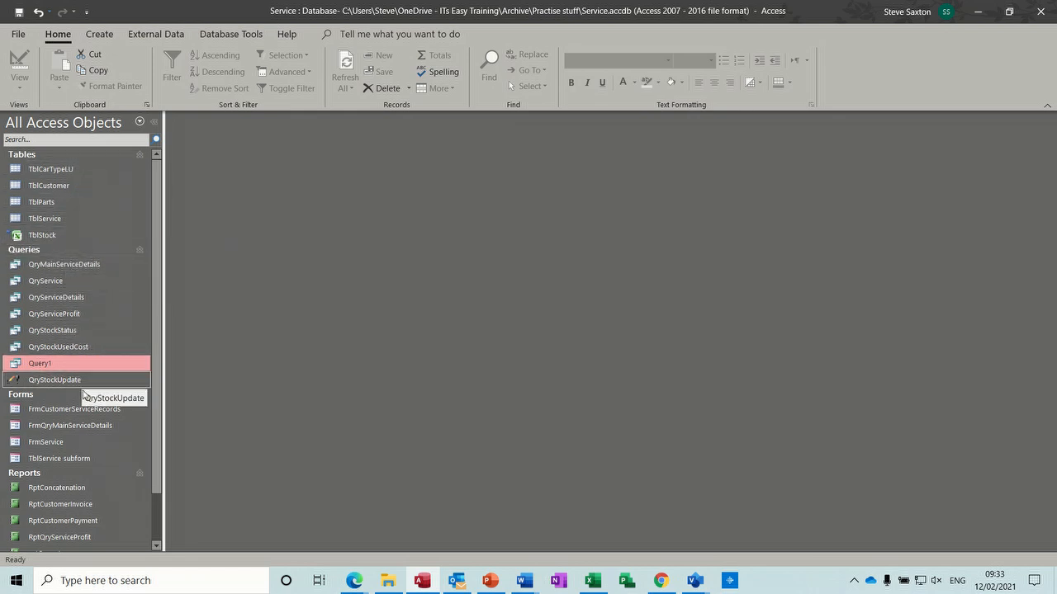
pyautogui.click(35, 237)
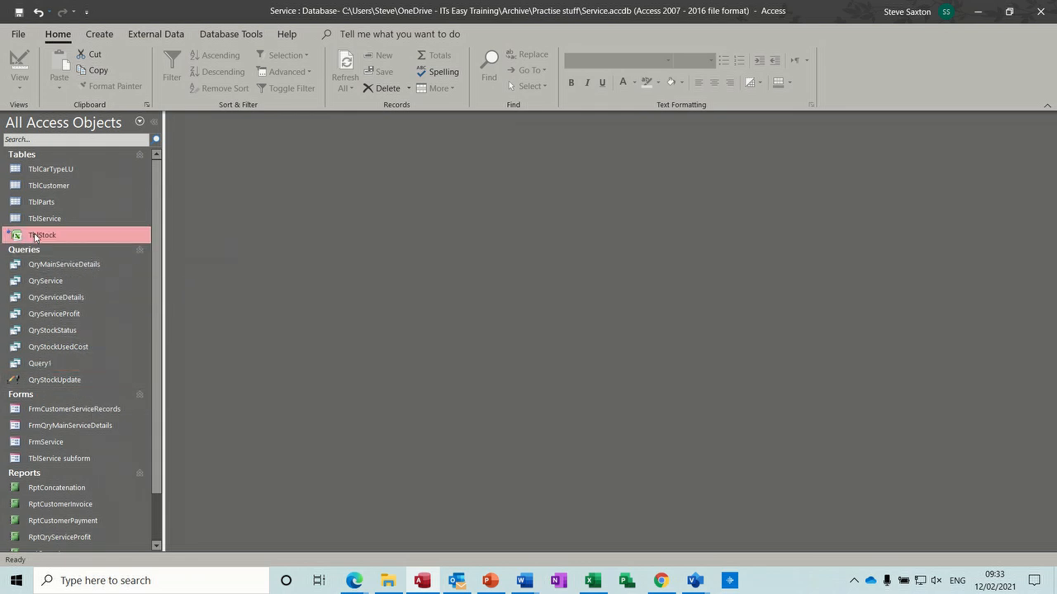